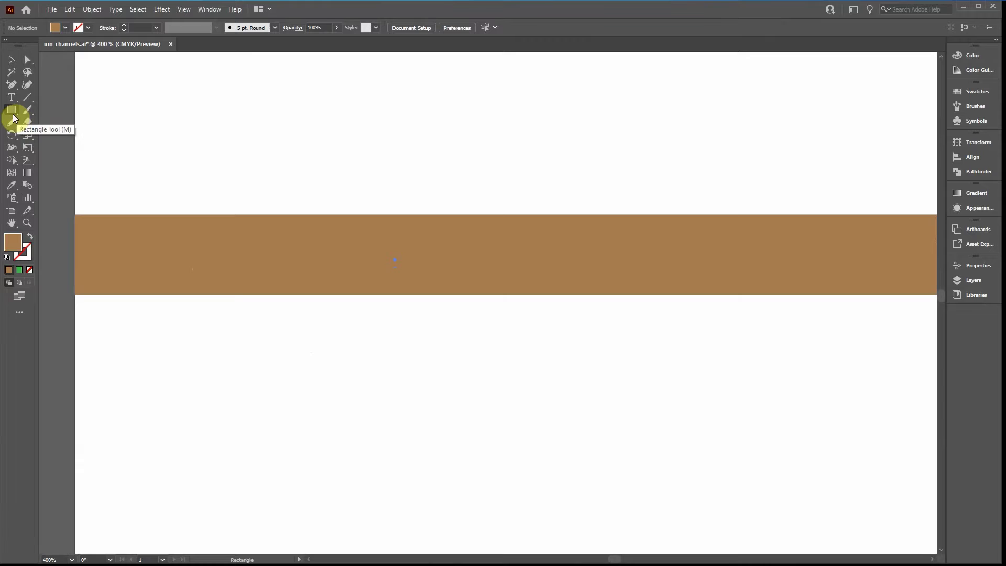
# Set the fill to the green swatch C=85 M=10 Y=100 K=10 and the stroke to a darker green.
pyautogui.click(61, 28)
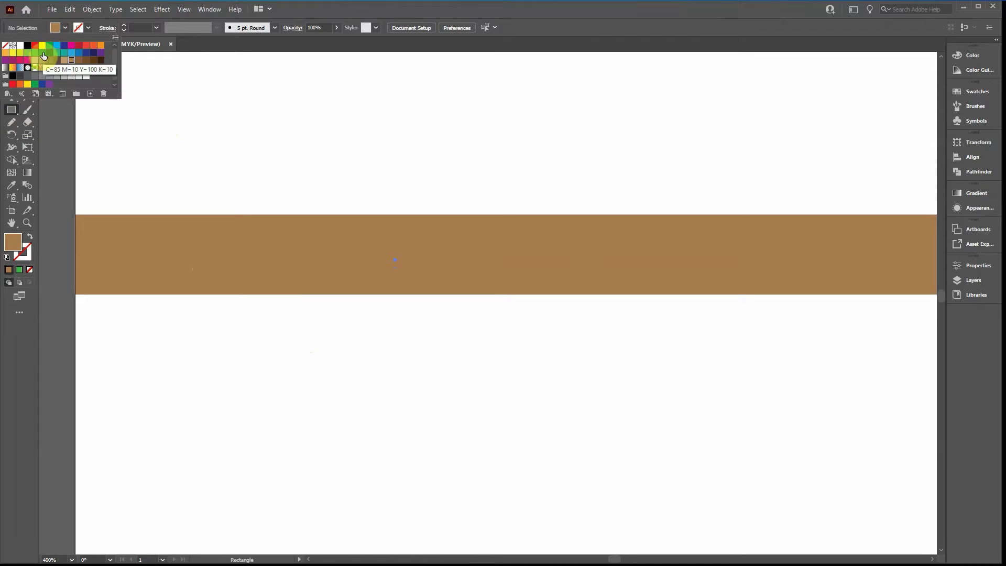
pyautogui.click(42, 52)
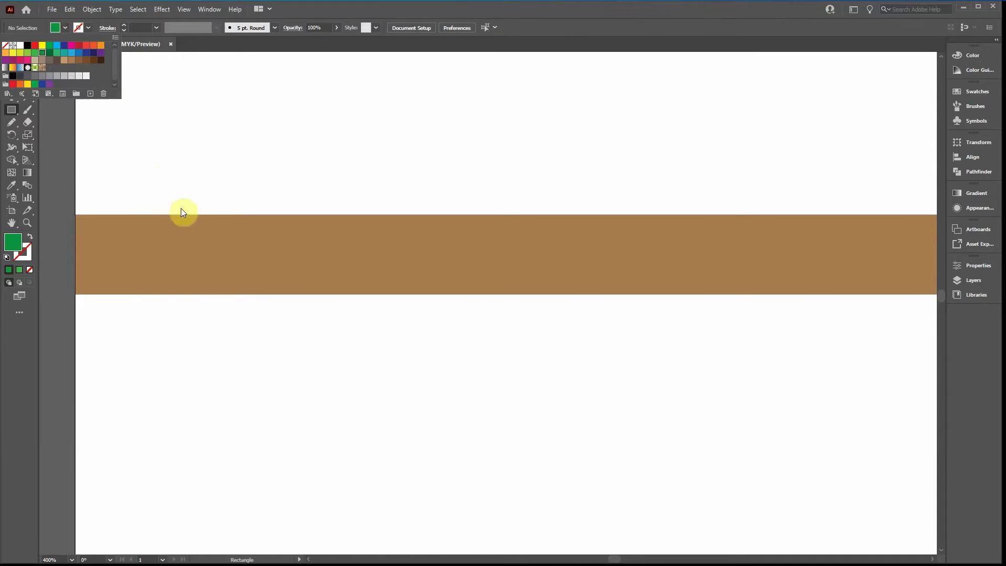
pyautogui.click(168, 197)
pyautogui.click(88, 25)
pyautogui.click(50, 54)
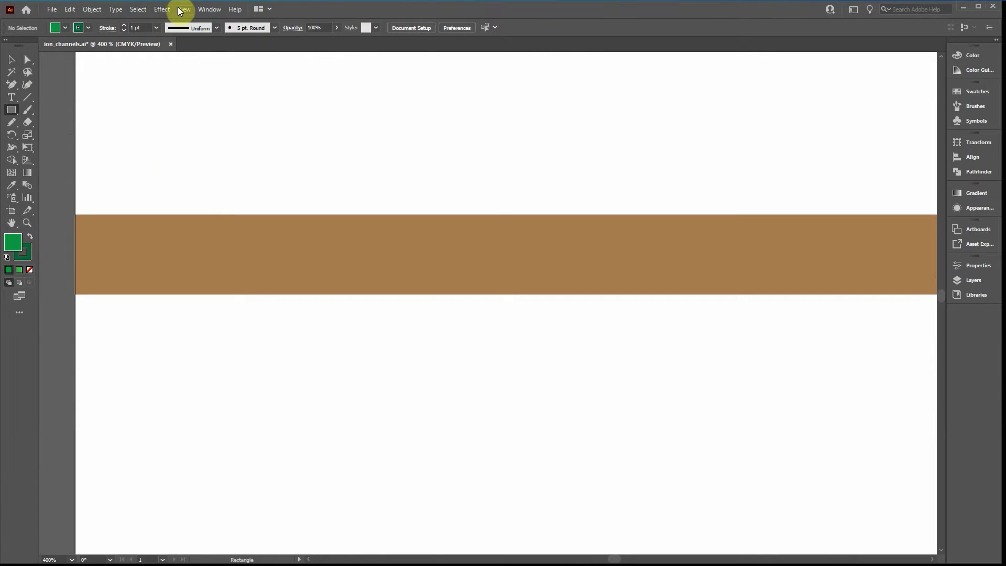
pyautogui.click(209, 9)
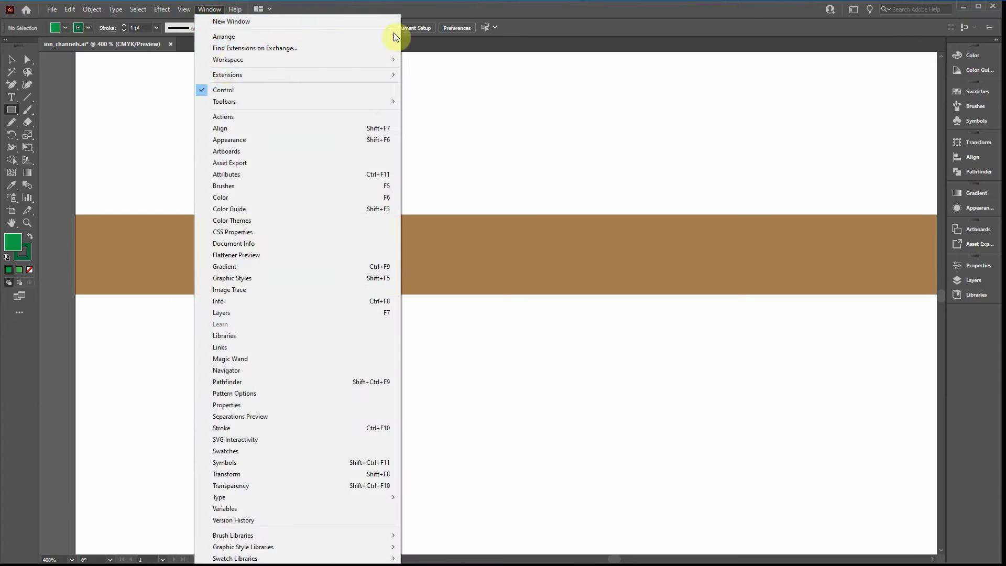
pyautogui.click(476, 4)
# Draw a near-square rectangle about 47 by 46 pt over the brown band near its left end, centred vertically on the band.
pyautogui.moveTo(190, 196); pyautogui.dragTo(329, 327)
pyautogui.click(12, 59)
pyautogui.moveTo(251, 278); pyautogui.dragTo(259, 273)
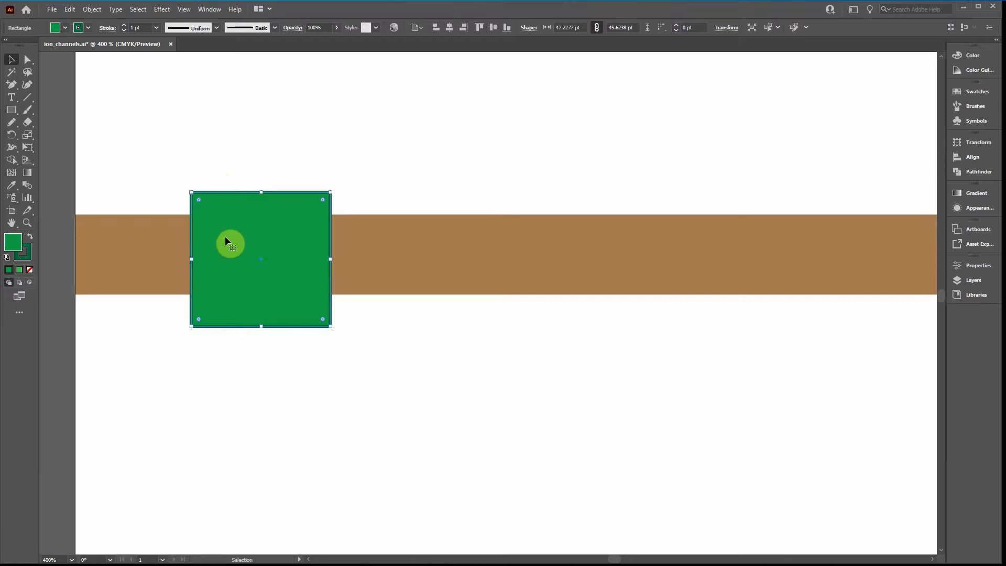
pyautogui.moveTo(226, 255); pyautogui.dragTo(397, 146)
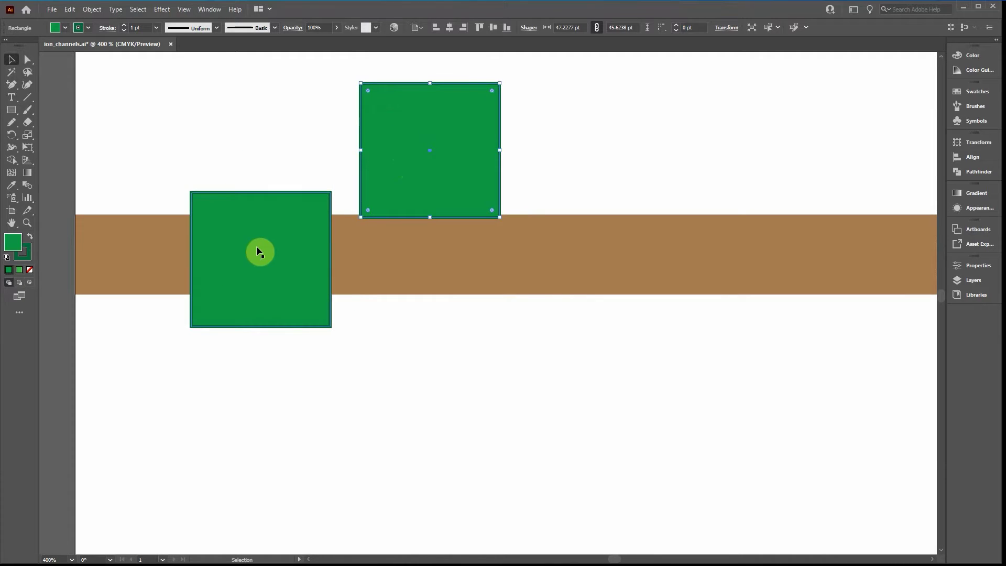
pyautogui.press('Delete')
pyautogui.click(227, 238)
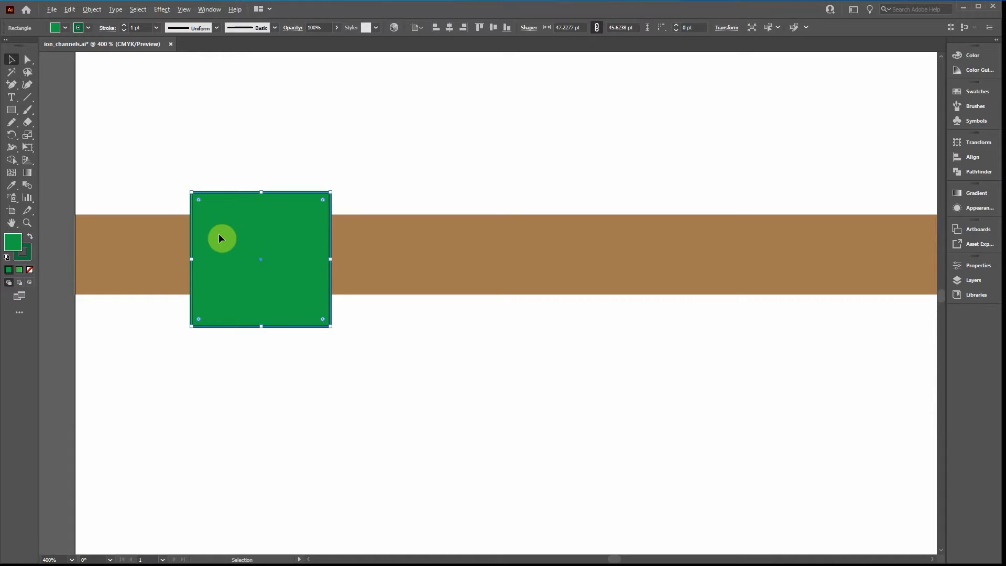
# Duplicate the green square, narrow the copy to about 18 pt wide, and align it over the square's left edge.
pyautogui.moveTo(218, 234); pyautogui.dragTo(397, 120)
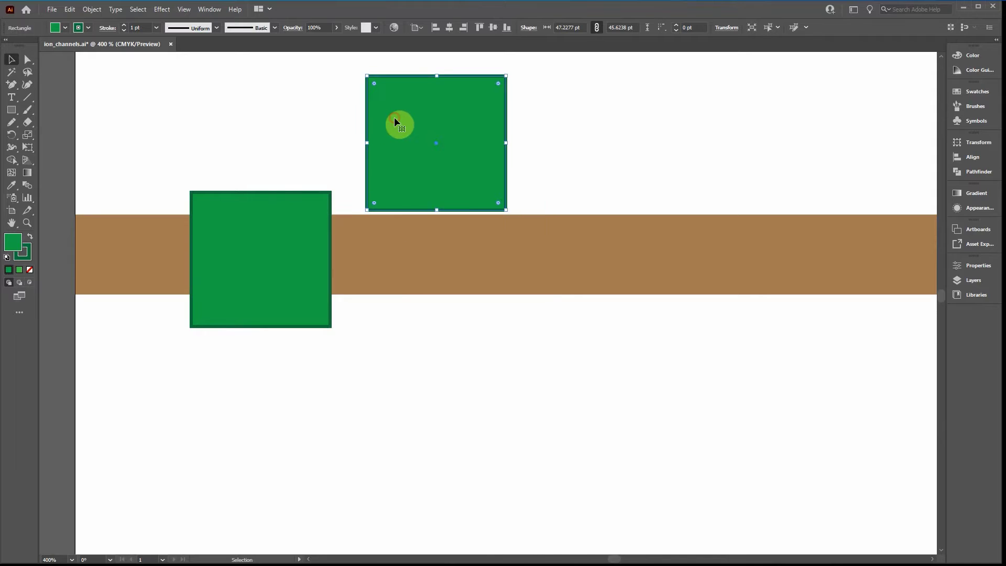
pyautogui.moveTo(507, 142); pyautogui.dragTo(419, 140)
pyautogui.moveTo(401, 105); pyautogui.dragTo(243, 259)
# Fill the narrow rectangle with a lighter green and place a copy of it along the square's right edge.
pyautogui.click(55, 27)
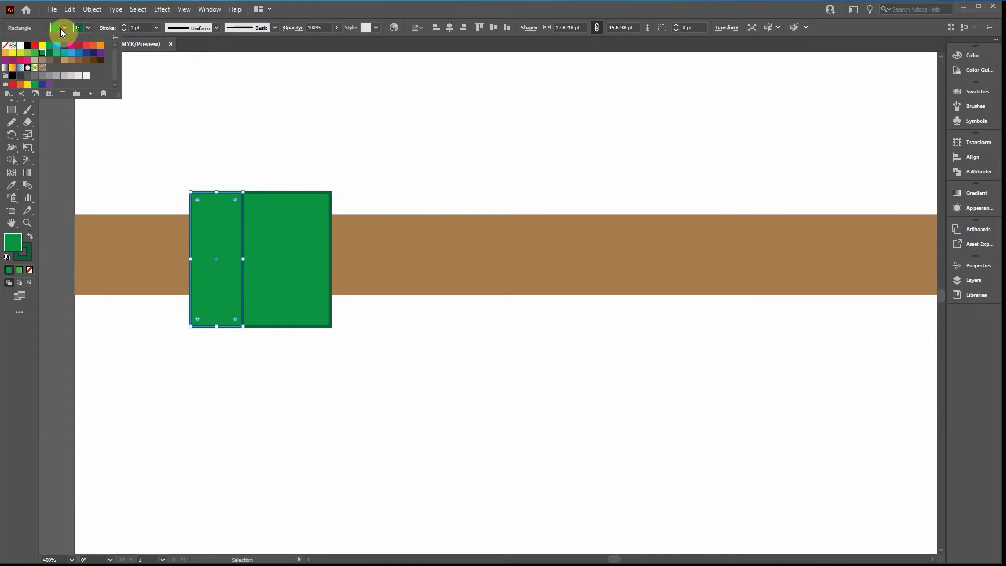
pyautogui.click(35, 57)
pyautogui.click(212, 87)
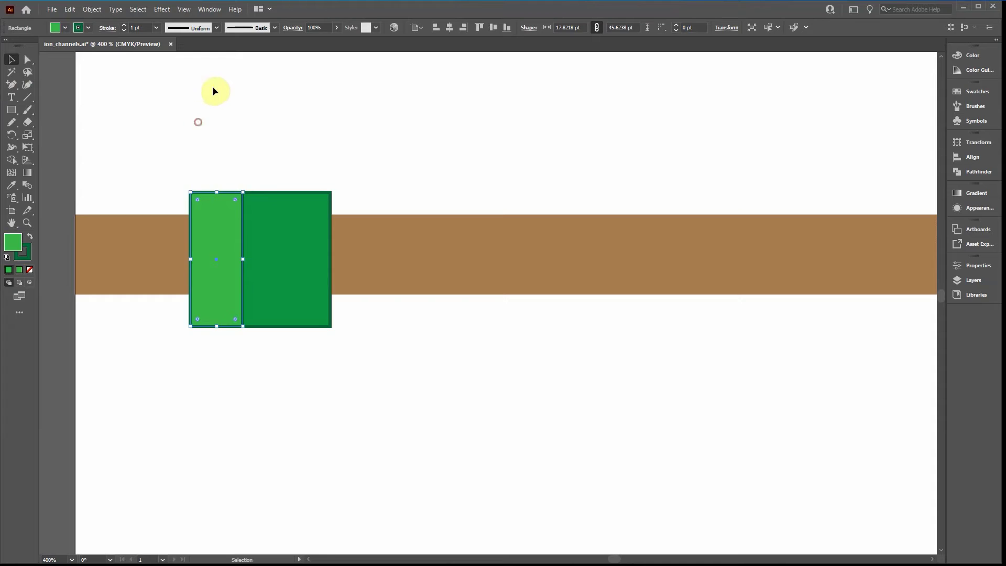
pyautogui.click(213, 87)
pyautogui.click(219, 227)
pyautogui.moveTo(214, 241); pyautogui.dragTo(300, 238)
pyautogui.click(415, 155)
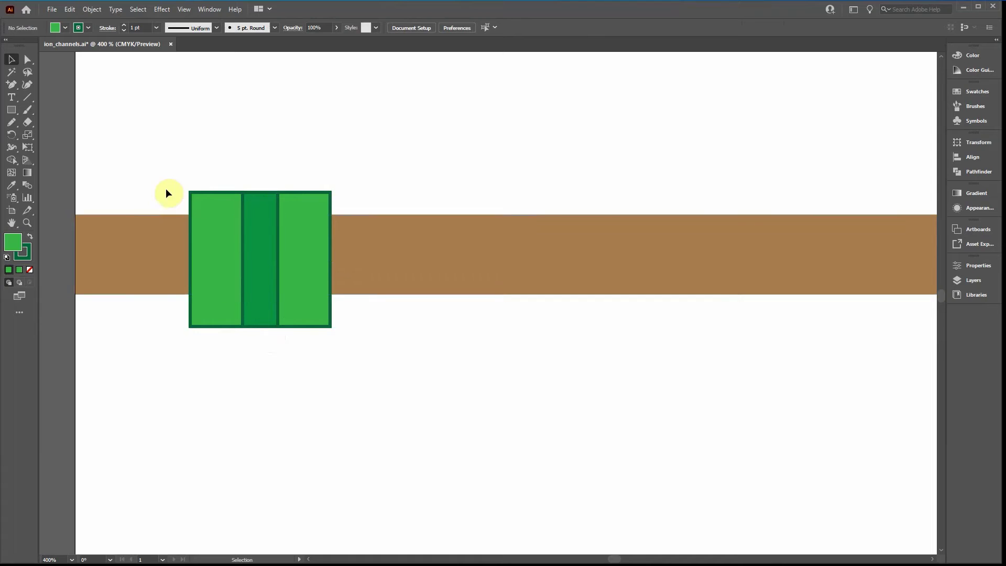
# Duplicate the three-rectangle channel to the right along the band and round all corners of the copy to about 5 pt.
pyautogui.moveTo(156, 171); pyautogui.dragTo(352, 199)
pyautogui.moveTo(220, 202); pyautogui.dragTo(461, 202)
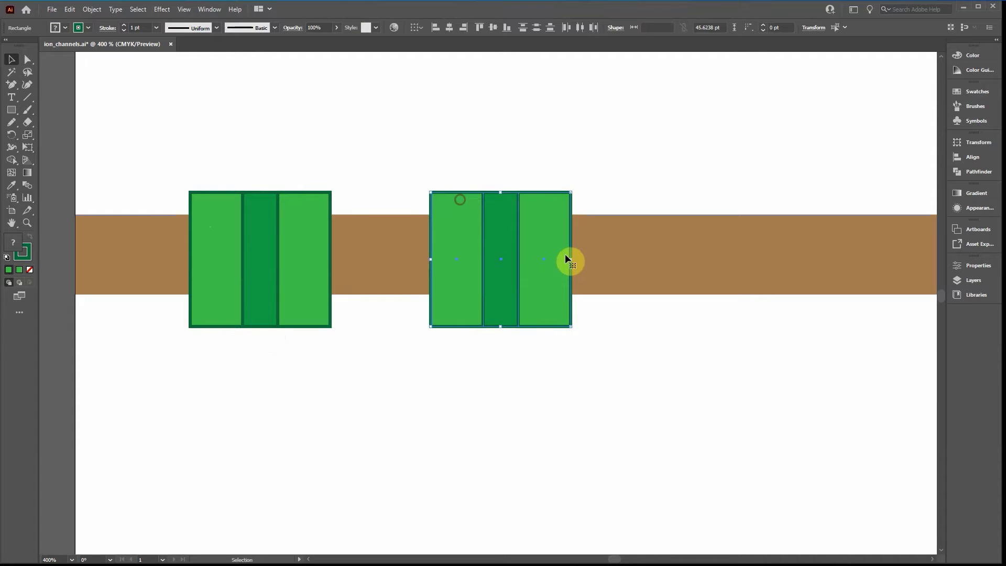
pyautogui.click(28, 65)
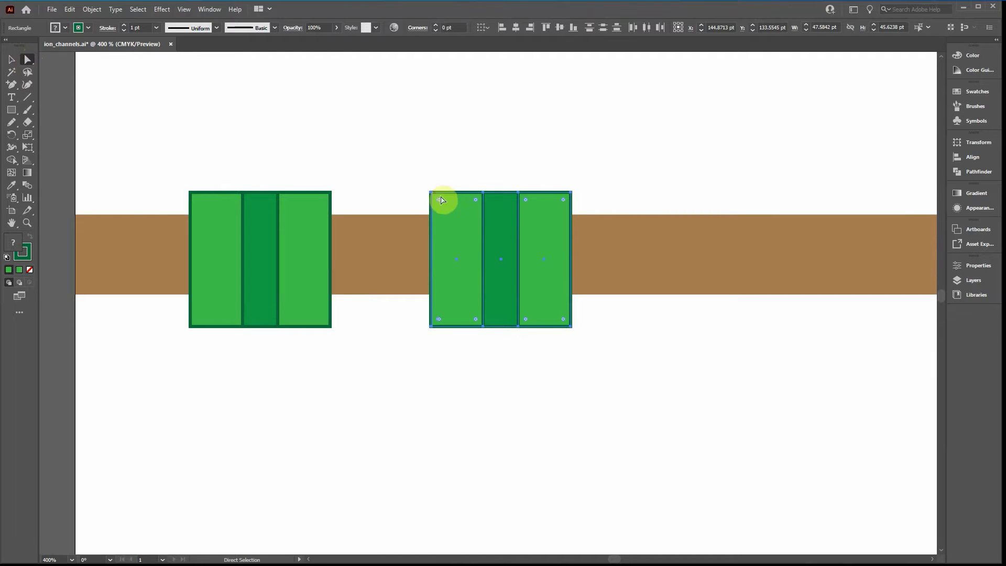
pyautogui.scroll(2, 443, 205)
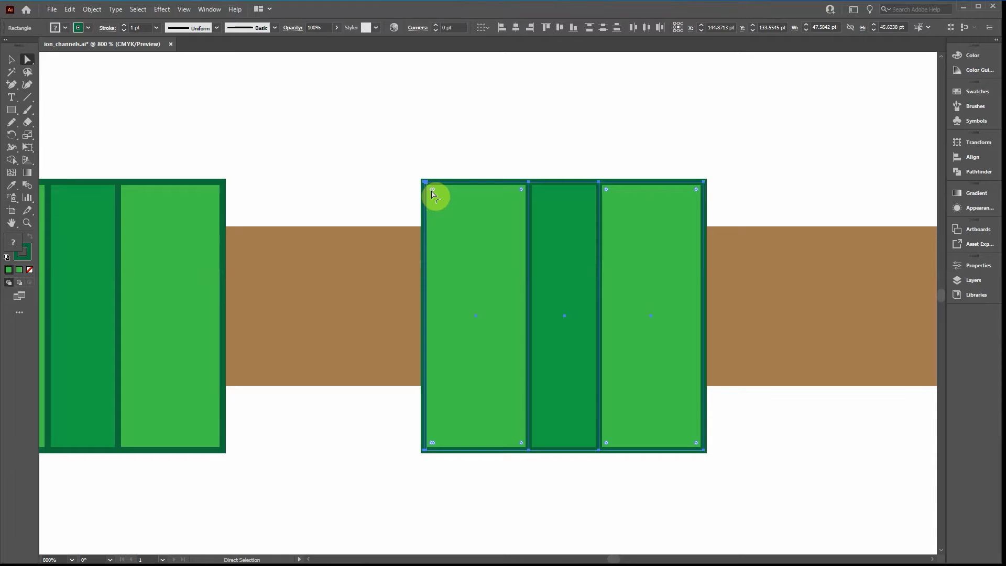
pyautogui.moveTo(432, 193); pyautogui.dragTo(460, 215)
pyautogui.click(366, 174)
pyautogui.scroll(-2, 377, 184)
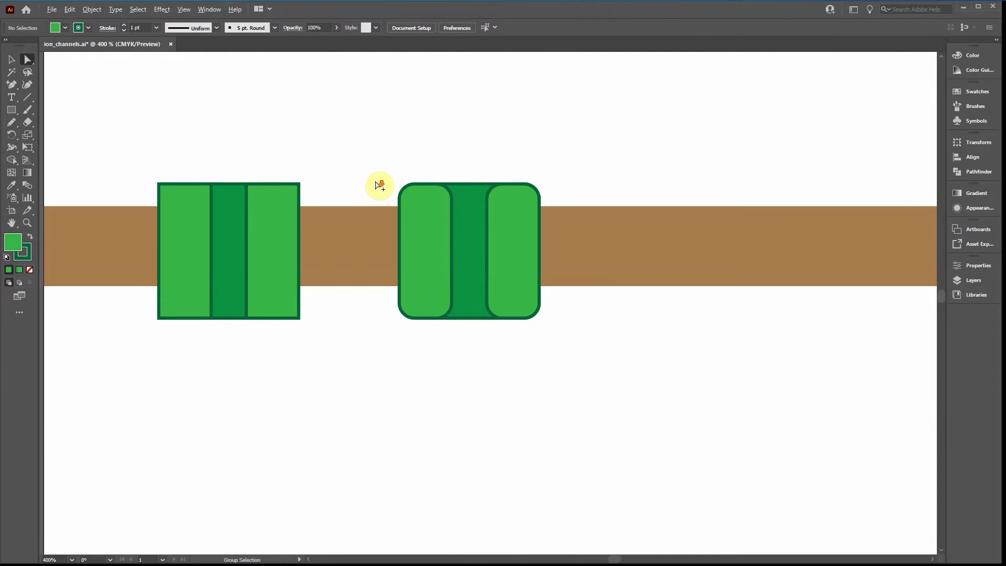
# Select all parts of the rounded channel and place a copy farther right along the brown band.
pyautogui.moveTo(452, 158); pyautogui.dragTo(376, 202)
pyautogui.click(11, 59)
pyautogui.moveTo(283, 196); pyautogui.dragTo(500, 238)
pyautogui.keyDown('alt'); pyautogui.moveTo(343, 255); pyautogui.dragTo(543, 253); pyautogui.keyUp('alt')
# Apply a freeform gradient to the dark green back rectangle of the rightmost rounded channel.
pyautogui.scroll(1, 632, 309)
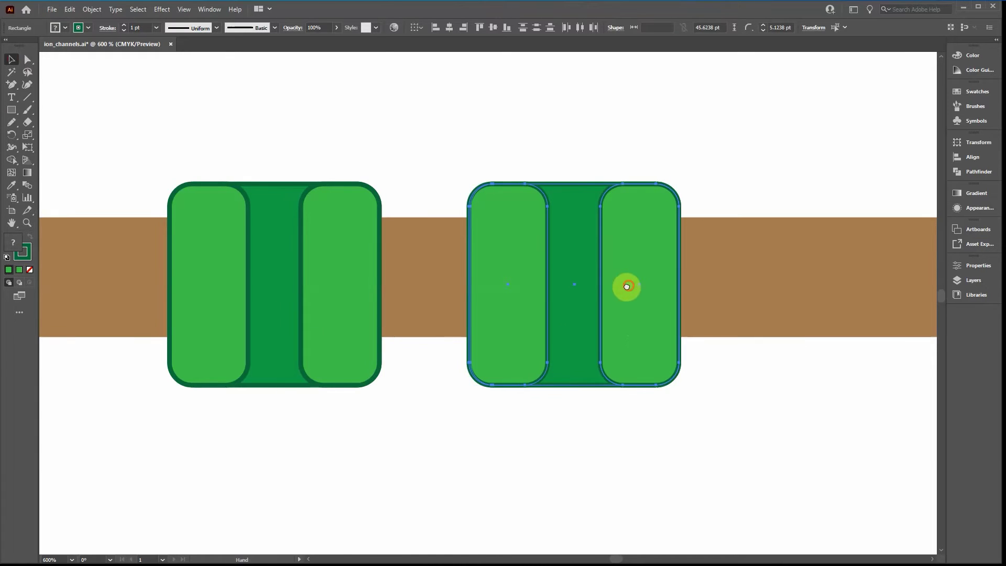
pyautogui.moveTo(629, 286); pyautogui.dragTo(556, 303)
pyautogui.click(541, 134)
pyautogui.click(501, 243)
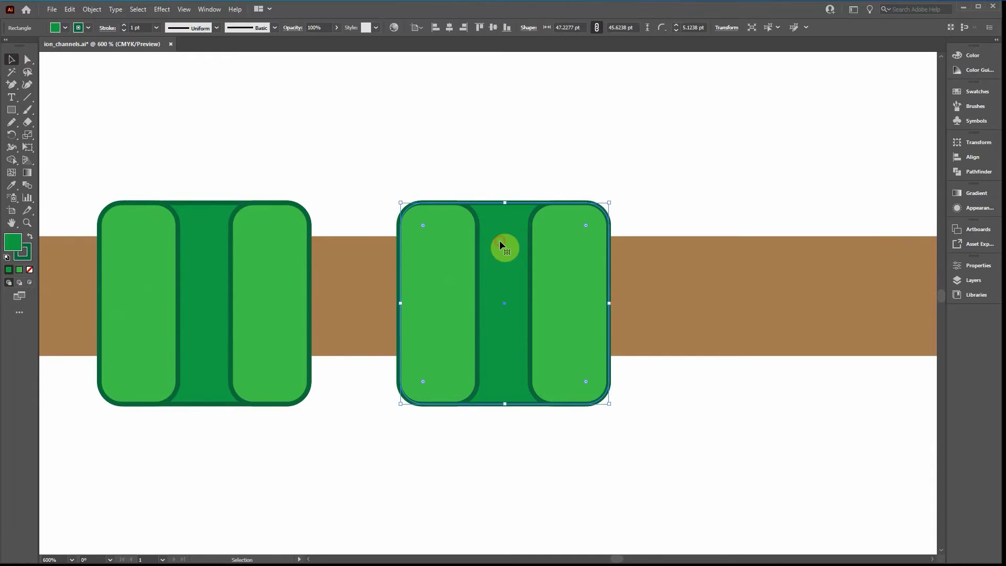
pyautogui.click(978, 193)
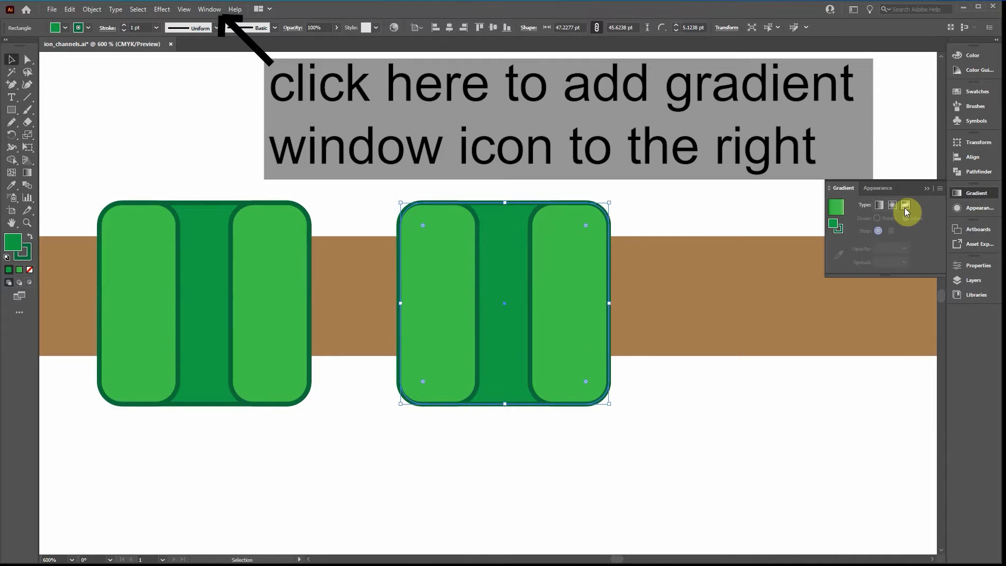
pyautogui.click(905, 205)
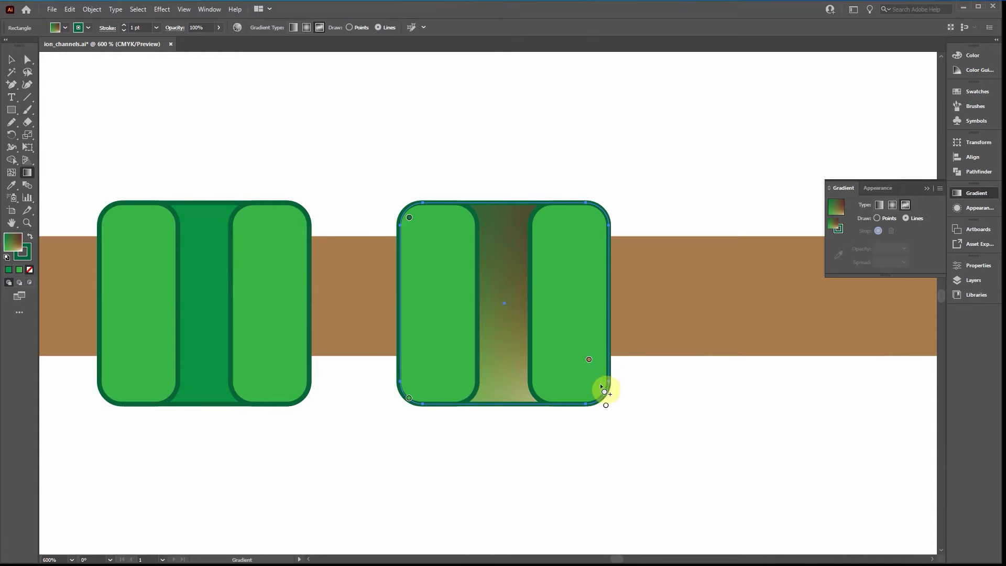
# Delete the brown colour stop from the back rectangle's freeform gradient.
pyautogui.click(588, 361)
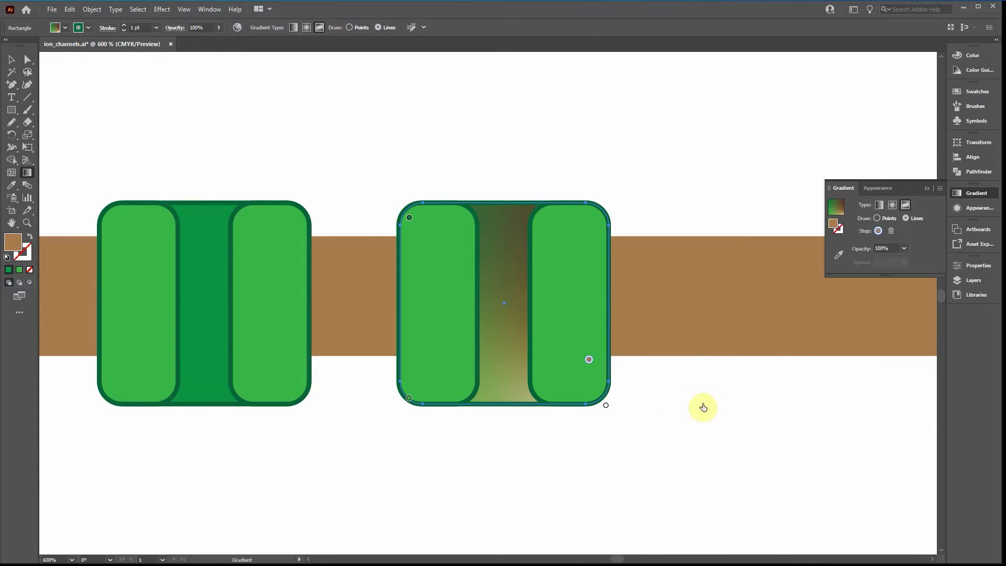
pyautogui.moveTo(588, 360)
pyautogui.mouseDown()
pyautogui.moveTo(573, 367)
pyautogui.moveTo(591, 366)
pyautogui.mouseUp()
pyautogui.press('Delete')
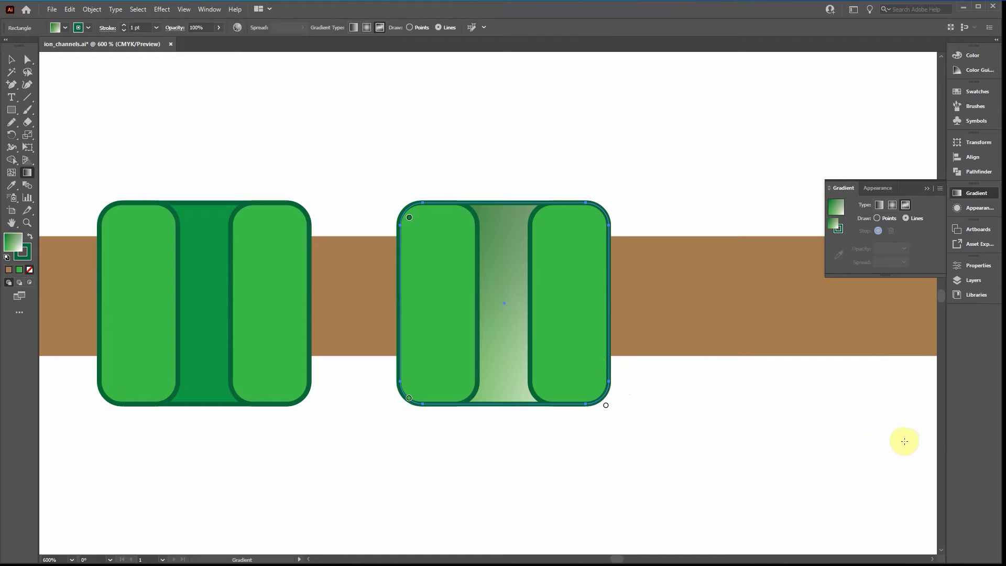
# Switch the freeform gradient to Points and move its lower-left, upper-left and lower-right colour stops inward from the corners.
pyautogui.click(410, 398)
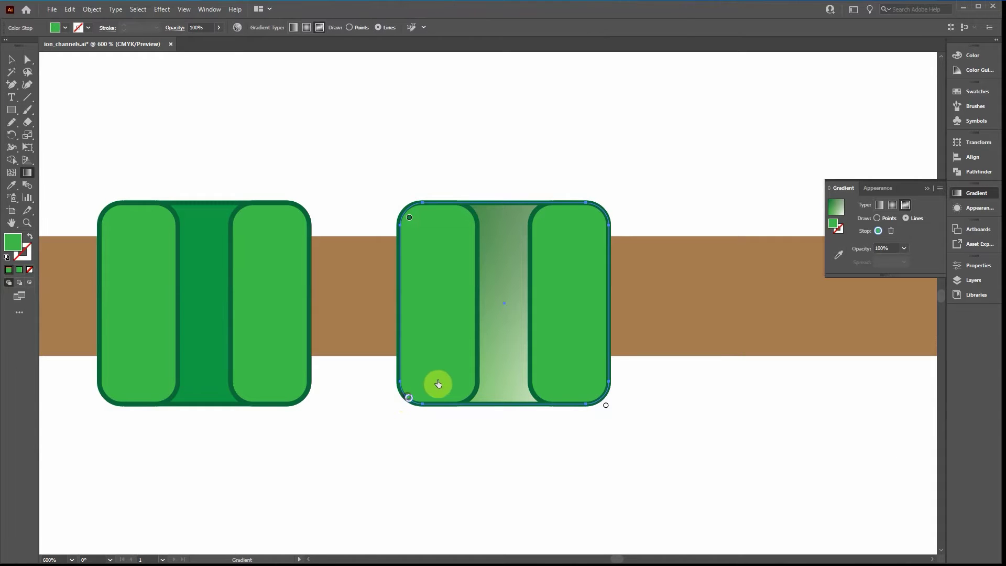
pyautogui.moveTo(410, 398); pyautogui.dragTo(447, 378)
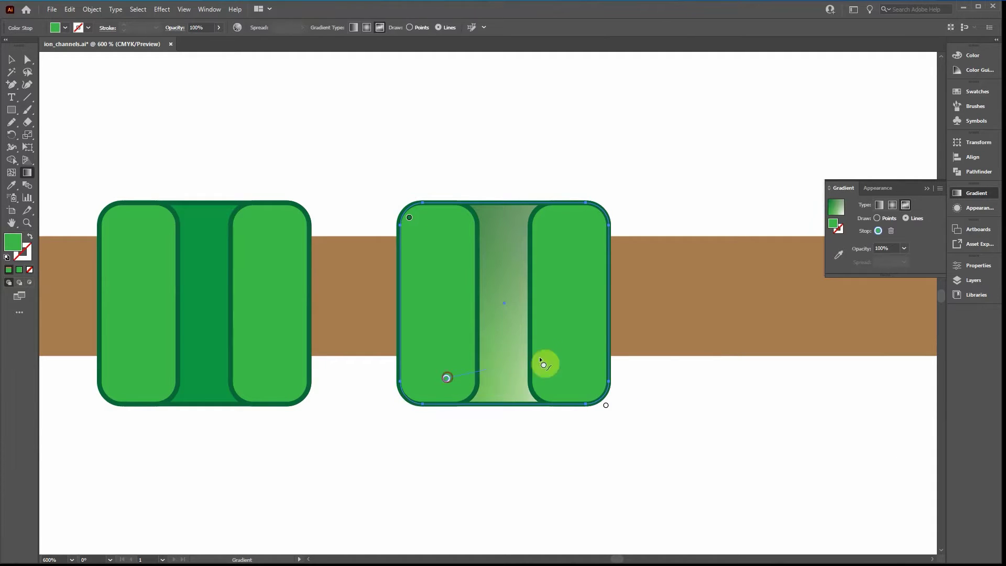
pyautogui.click(882, 217)
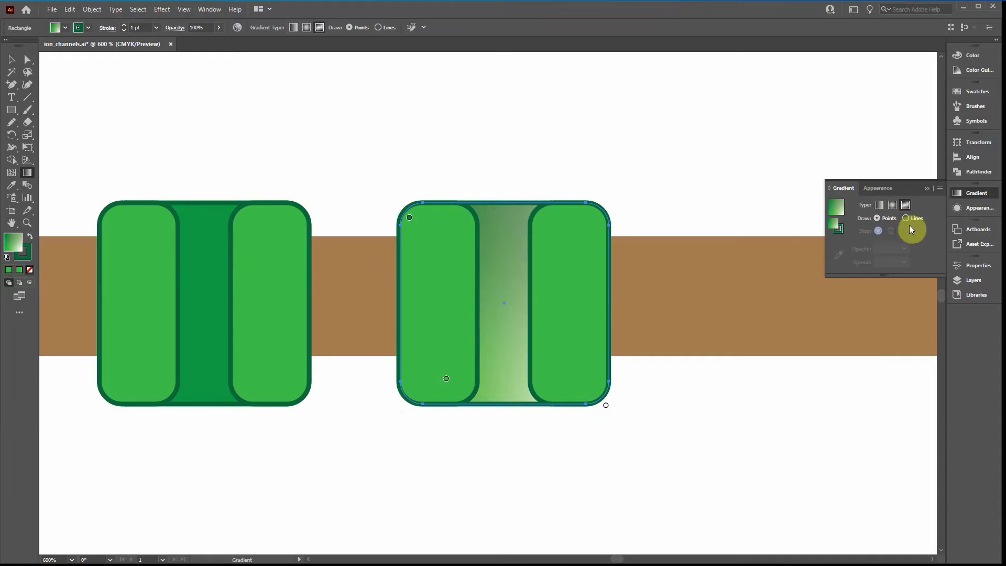
pyautogui.click(411, 218)
pyautogui.moveTo(419, 227); pyautogui.dragTo(447, 248)
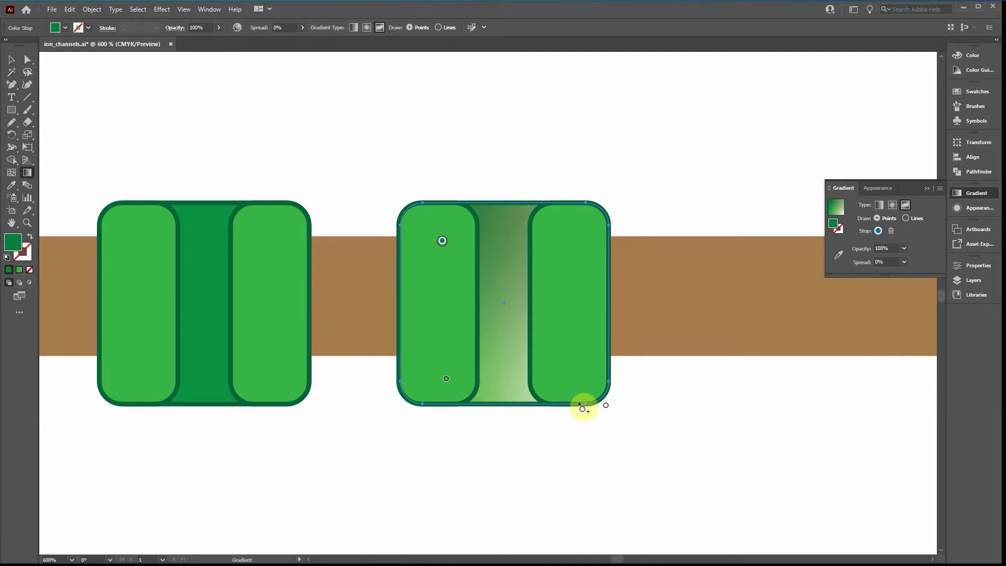
pyautogui.moveTo(604, 408); pyautogui.dragTo(549, 368)
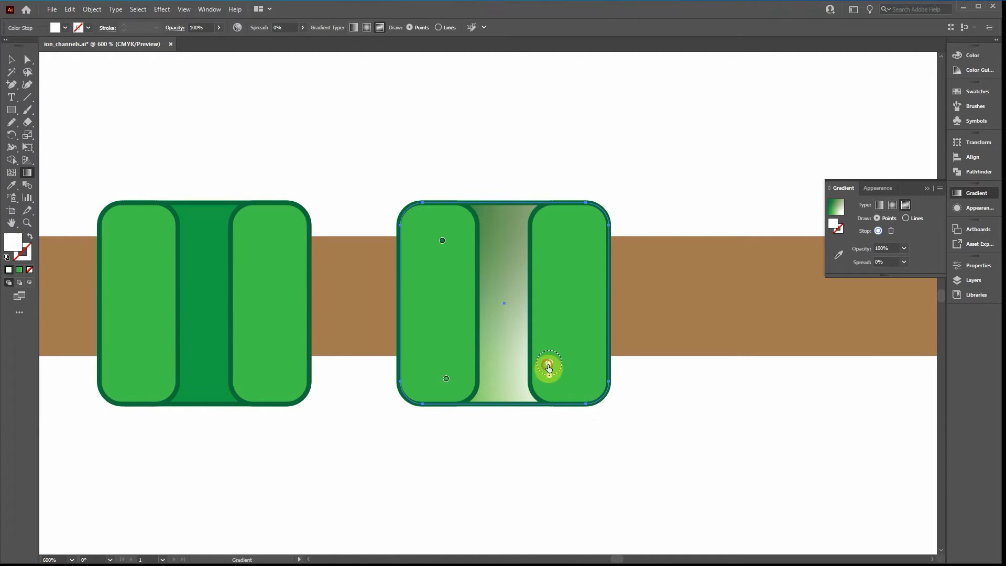
# Recolour the white lower-right gradient stop with the green swatch C=75 M=0 Y=100 K=0.
pyautogui.doubleClick(549, 367)
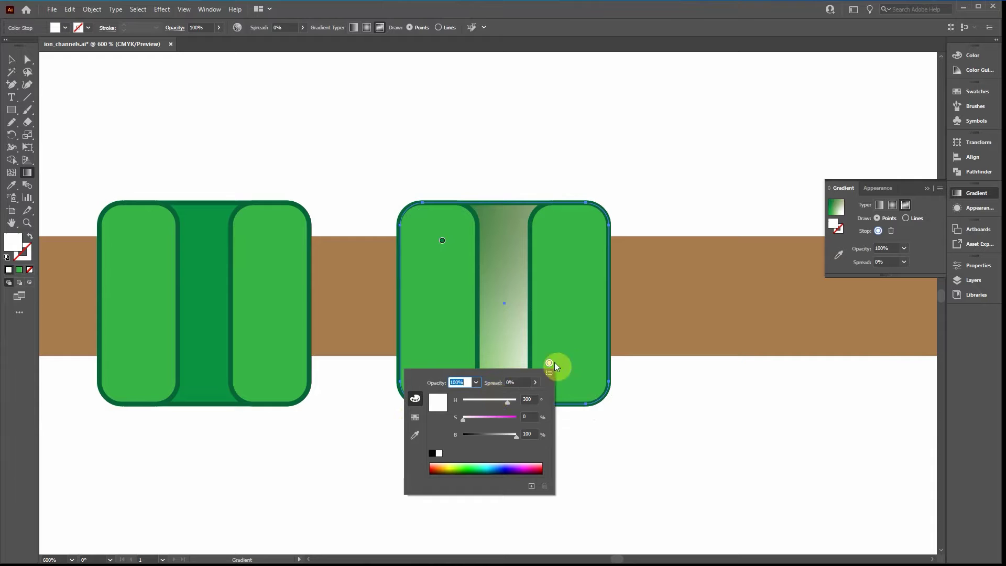
pyautogui.click(415, 418)
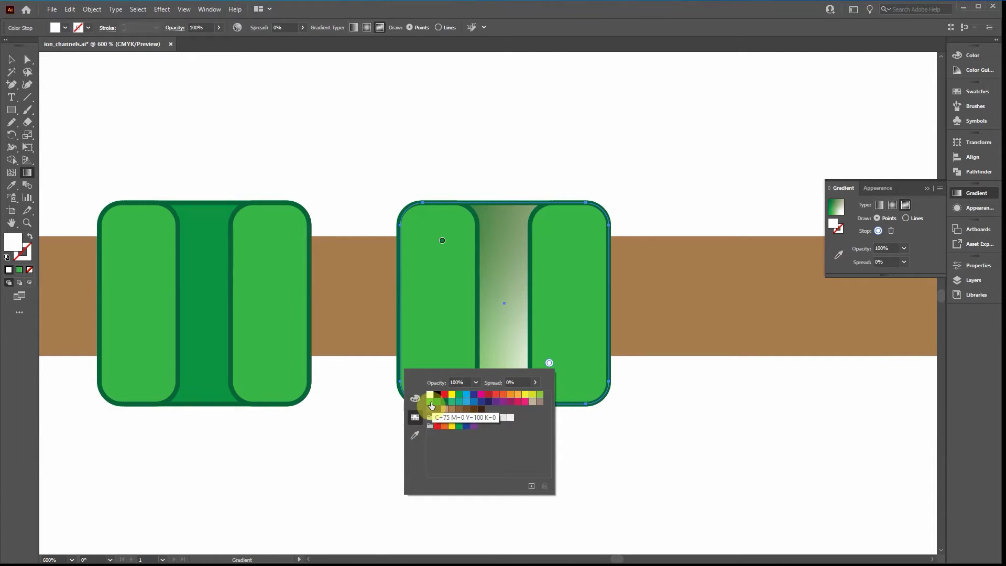
pyautogui.click(430, 402)
pyautogui.click(549, 363)
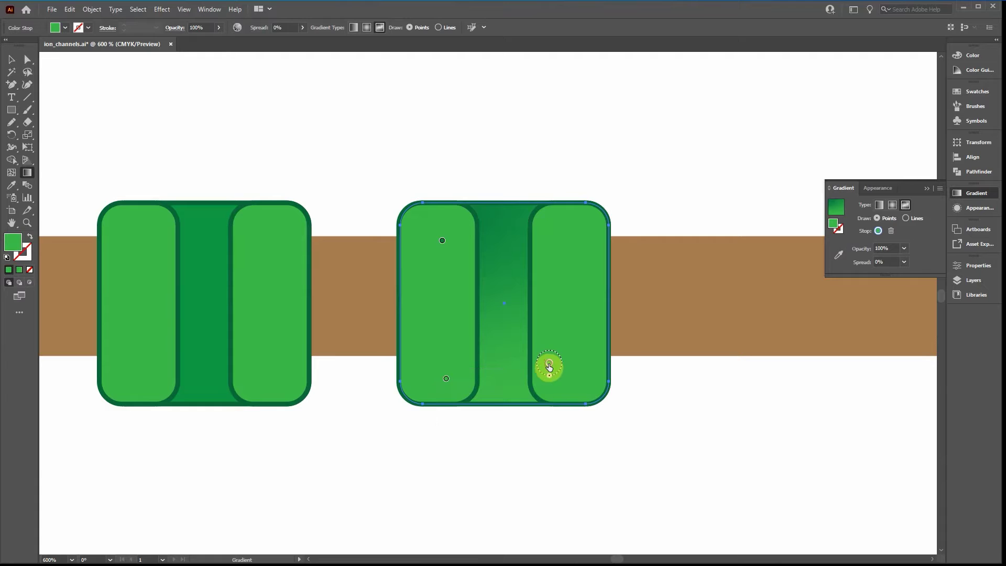
# Switch the gradient to Lines and draw a curved line of colour stops from the lower-right stop up and across to the upper left.
pyautogui.click(906, 218)
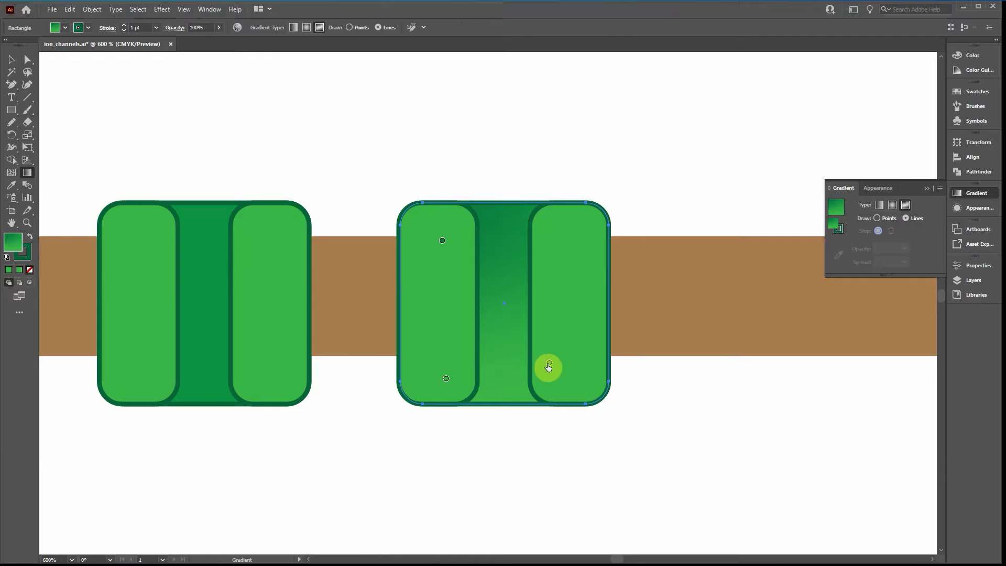
pyautogui.click(548, 364)
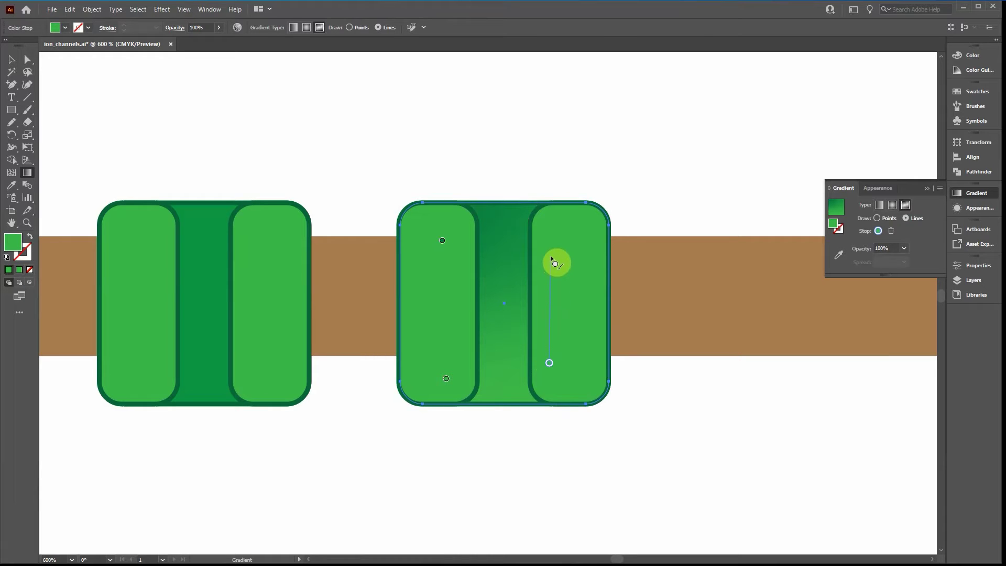
pyautogui.click(551, 241)
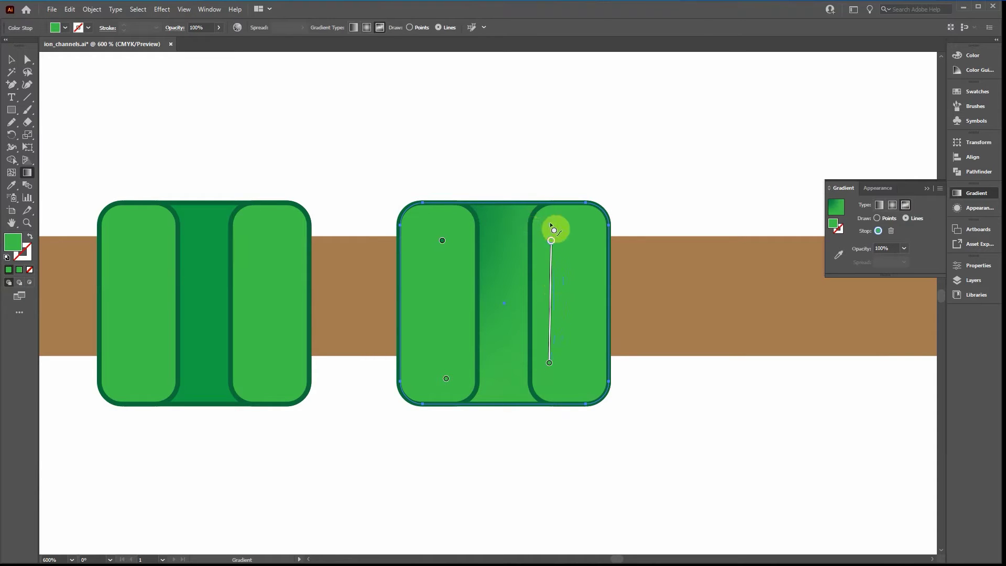
pyautogui.click(550, 221)
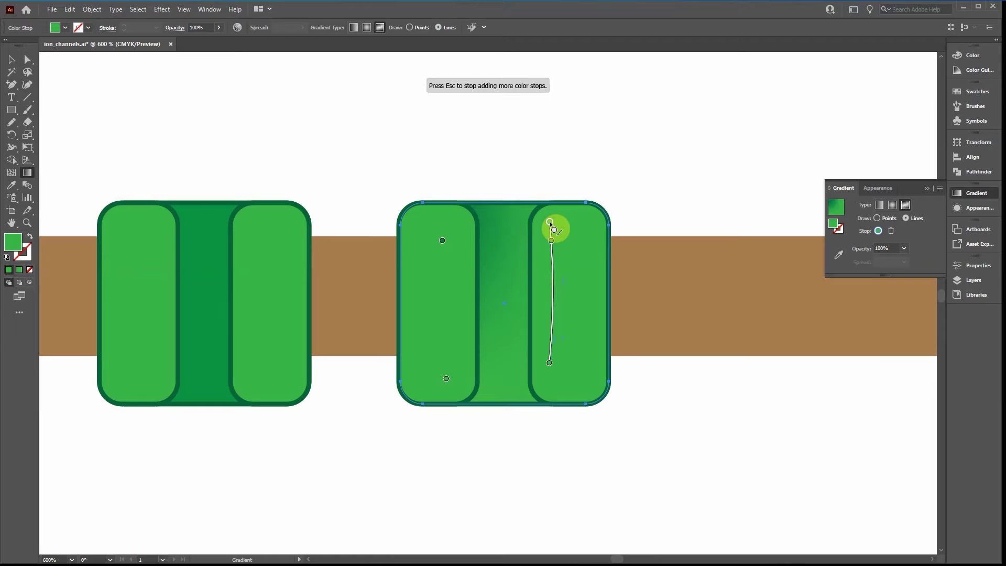
pyautogui.click(461, 214)
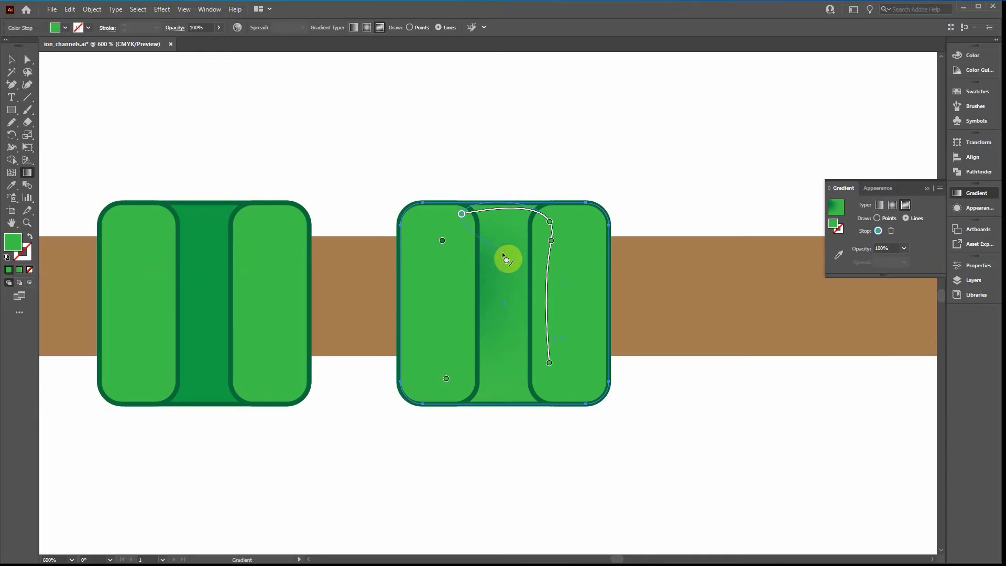
pyautogui.press('Escape')
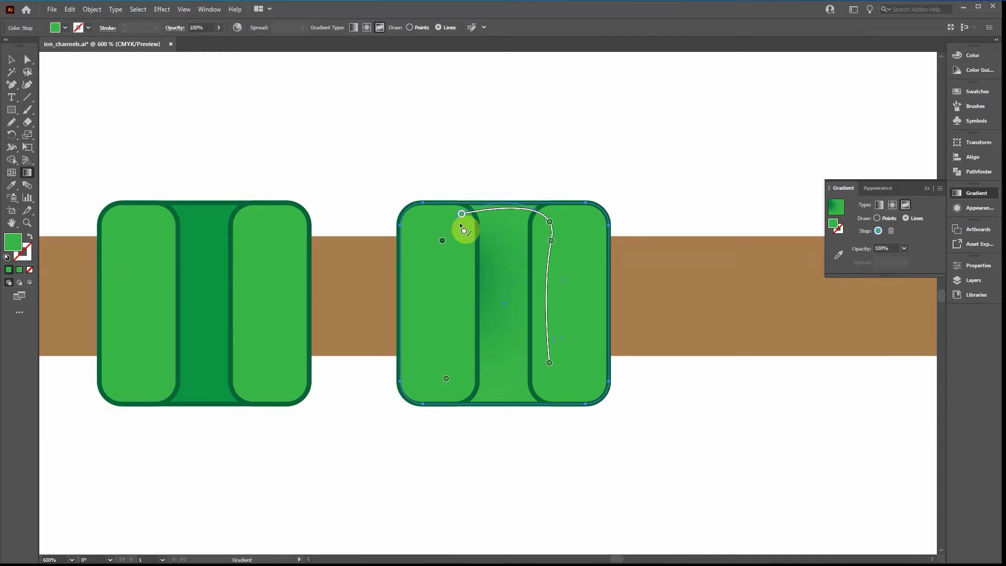
# Finish the curved line of stops and delete the lower-left colour stop from the back rectangle's freeform gradient.
pyautogui.press('Escape')
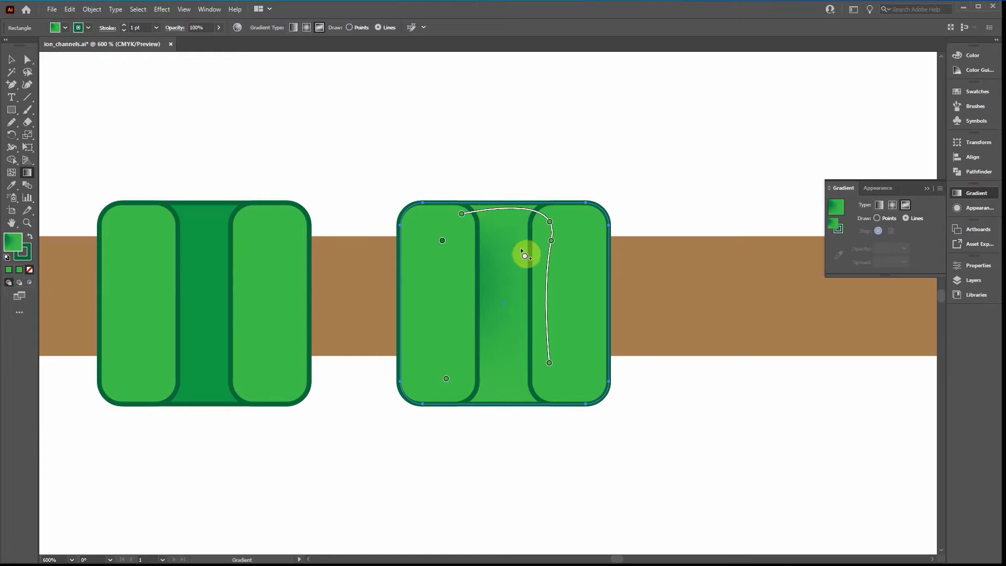
pyautogui.click(442, 240)
pyautogui.click(445, 380)
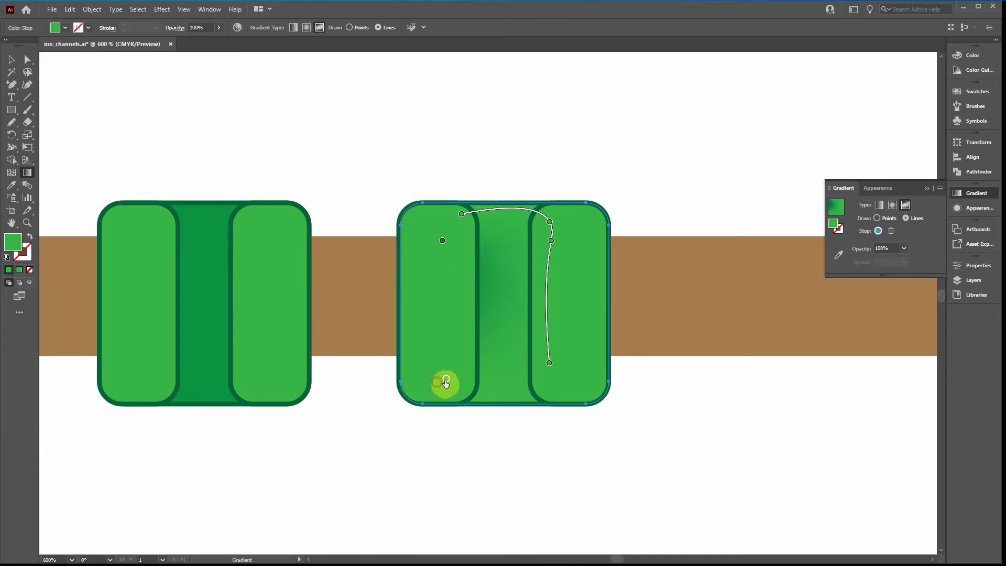
pyautogui.moveTo(445, 382); pyautogui.dragTo(225, 506)
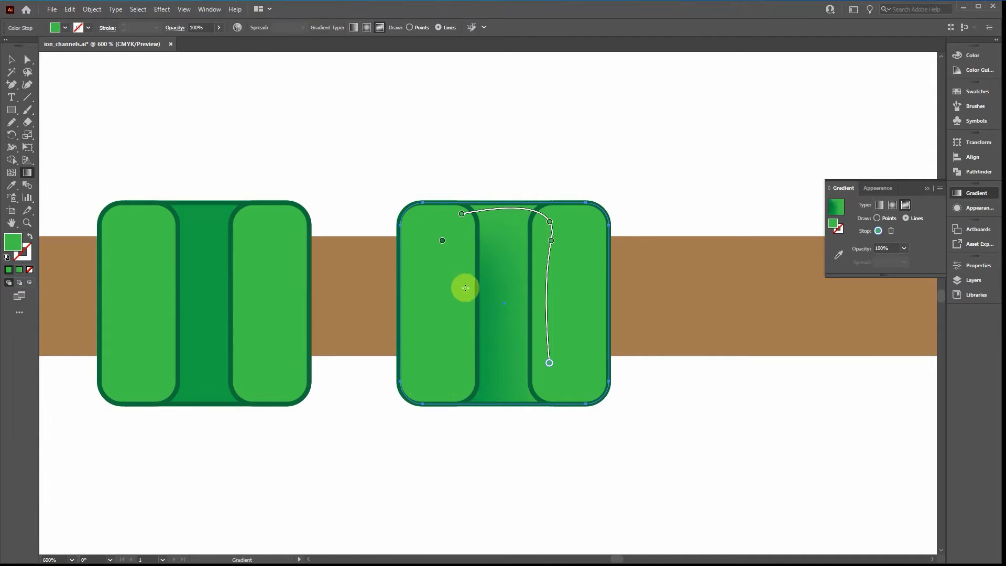
pyautogui.moveTo(481, 292); pyautogui.dragTo(474, 215)
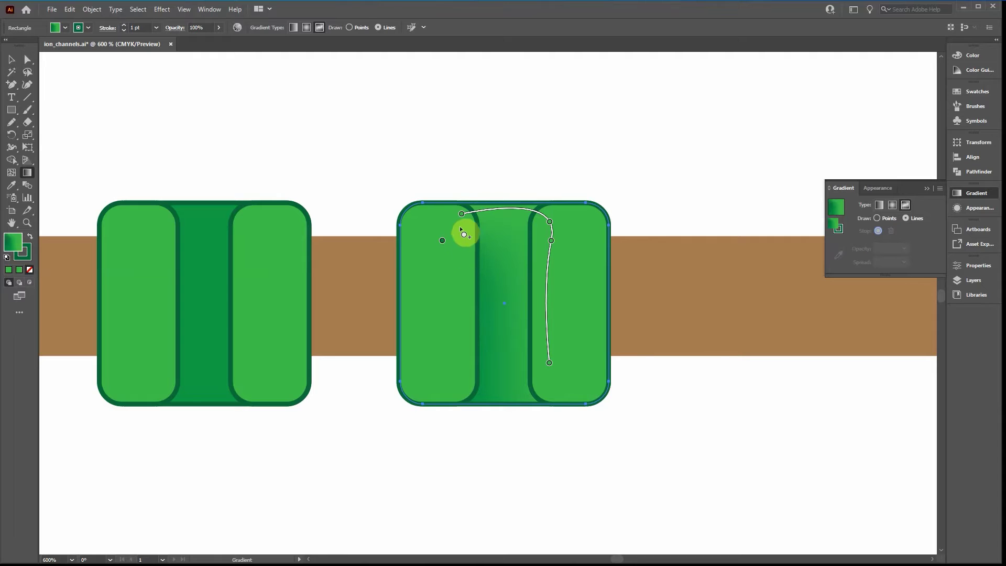
pyautogui.moveTo(522, 215); pyautogui.dragTo(519, 216)
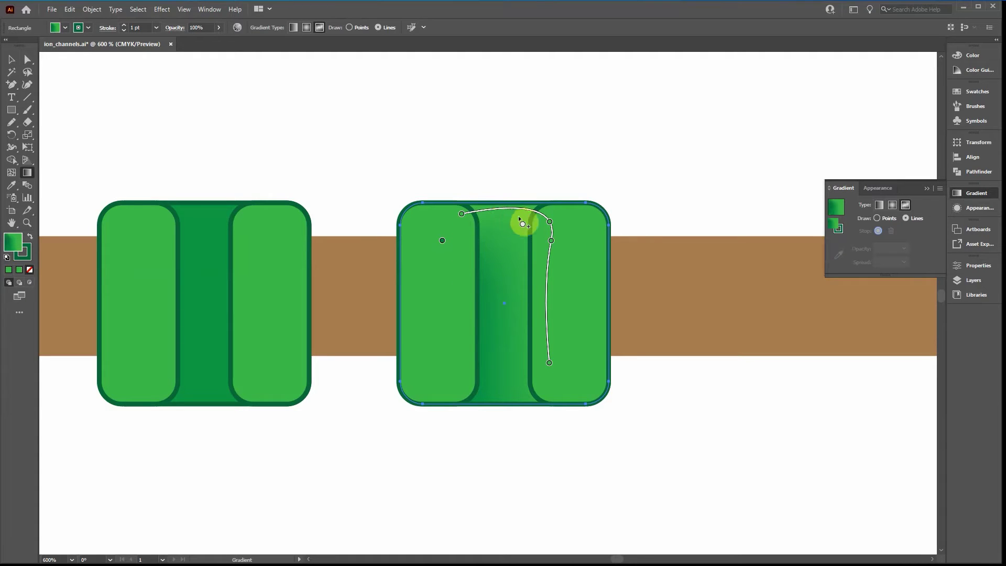
# Nudge the dark green upper-left stop inward and extend it into a curved line of stops down and across the lower edge, then deselect.
pyautogui.click(444, 243)
pyautogui.moveTo(443, 241); pyautogui.dragTo(451, 247)
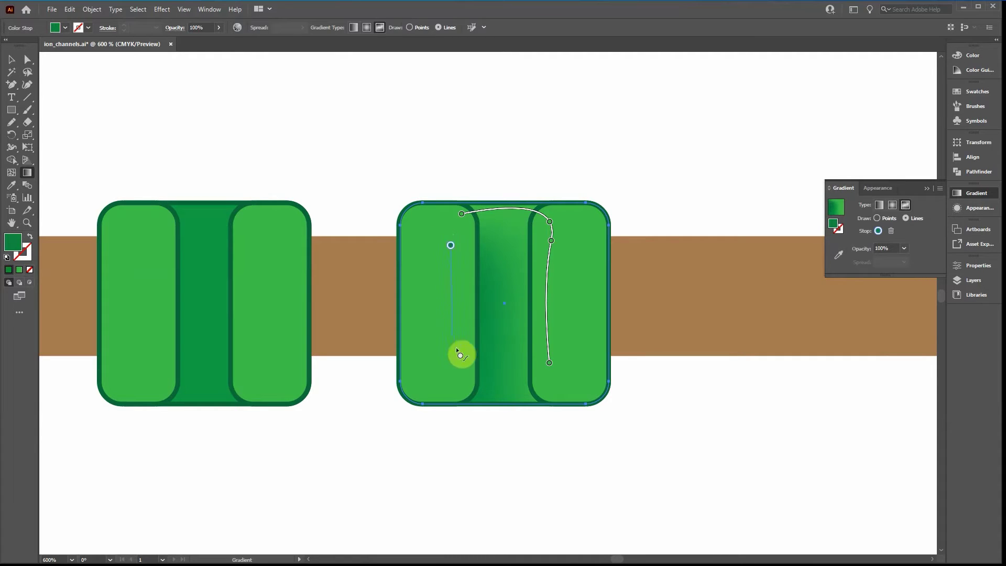
pyautogui.click(454, 383)
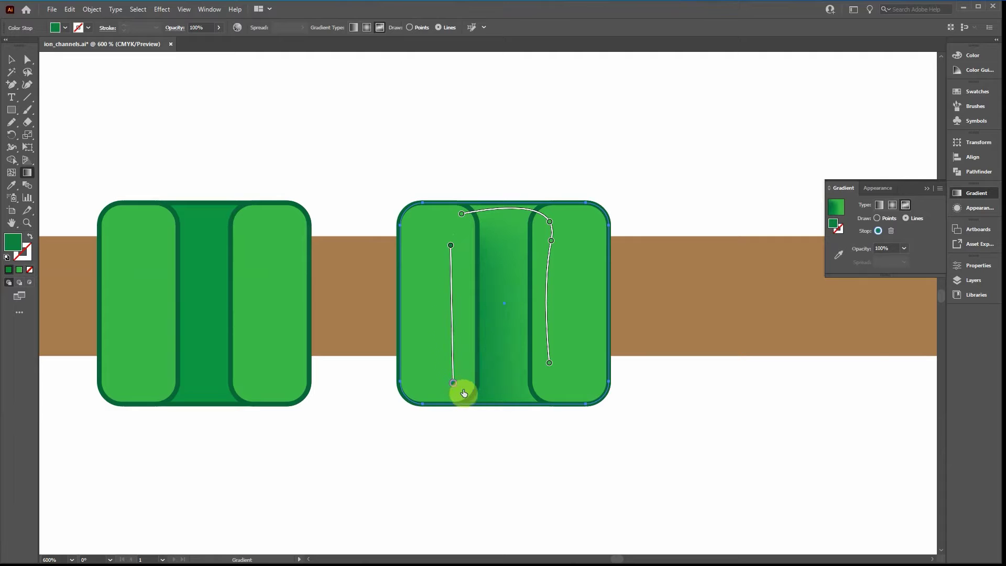
pyautogui.click(462, 393)
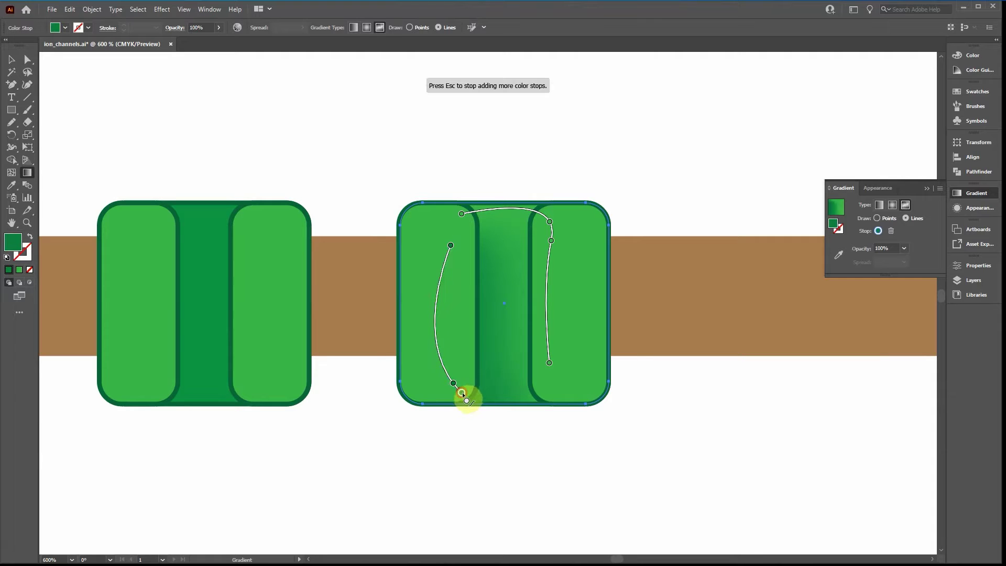
pyautogui.click(547, 394)
pyautogui.click(568, 394)
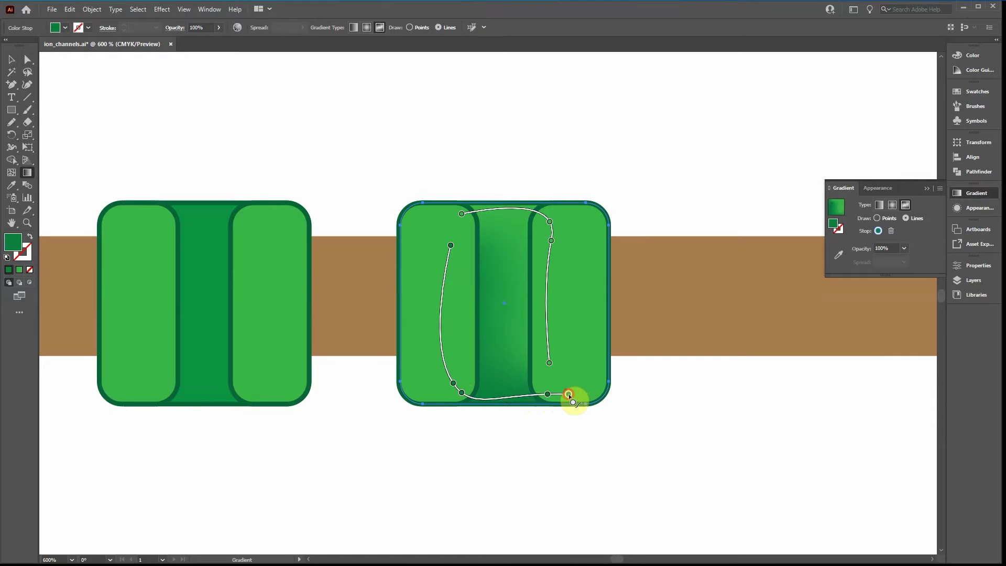
pyautogui.click(11, 60)
pyautogui.hotkey('ctrl', 'shift', 'a')
pyautogui.scroll(-2, 505, 288)
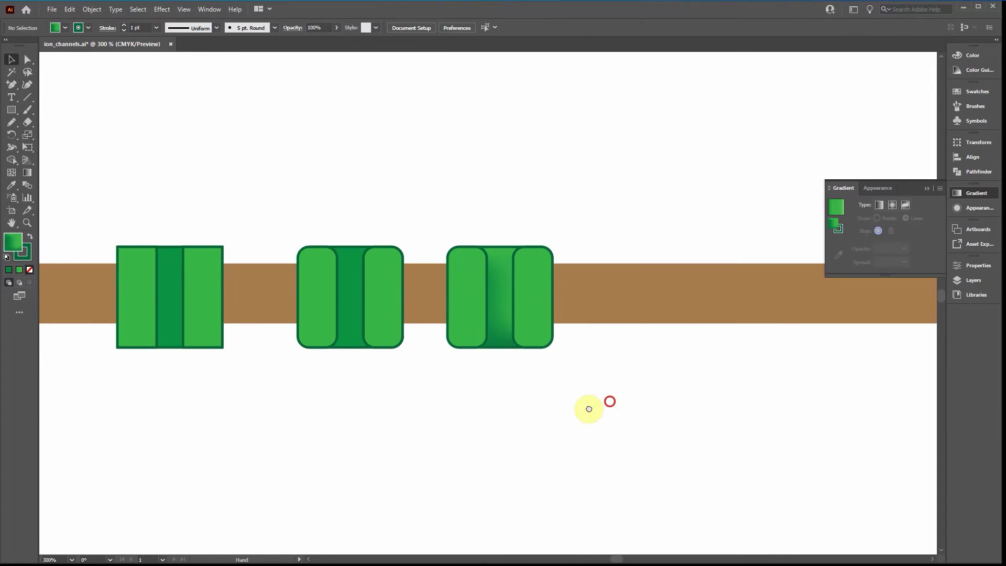
# Duplicate the left rounded rectangle of the middle channel onto the empty membrane to the right of the gradient-shaded channel.
pyautogui.hscroll(3, 608, 403)
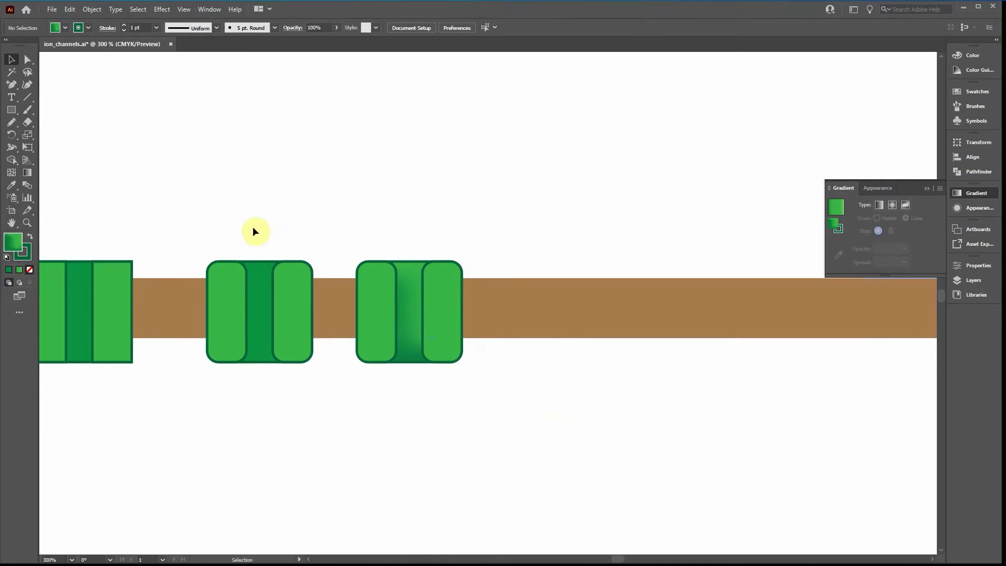
pyautogui.click(226, 279)
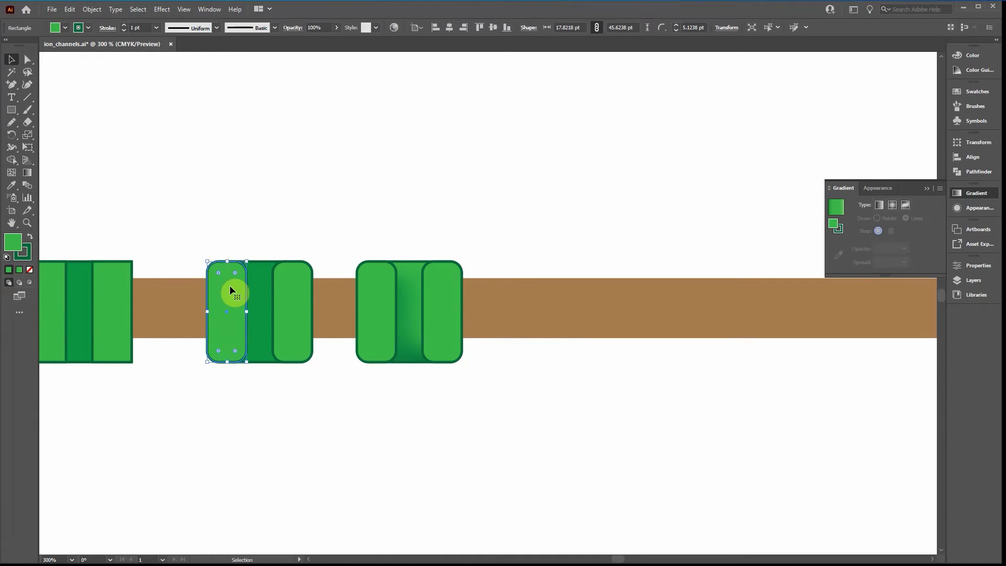
pyautogui.moveTo(228, 275); pyautogui.dragTo(618, 283)
pyautogui.scroll(3, 630, 335)
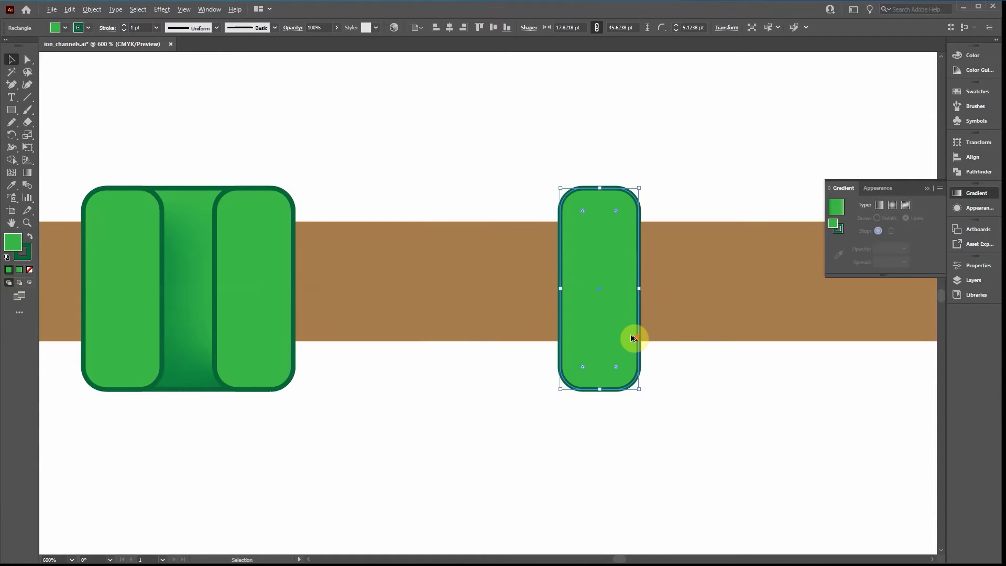
pyautogui.scroll(1, 612, 164)
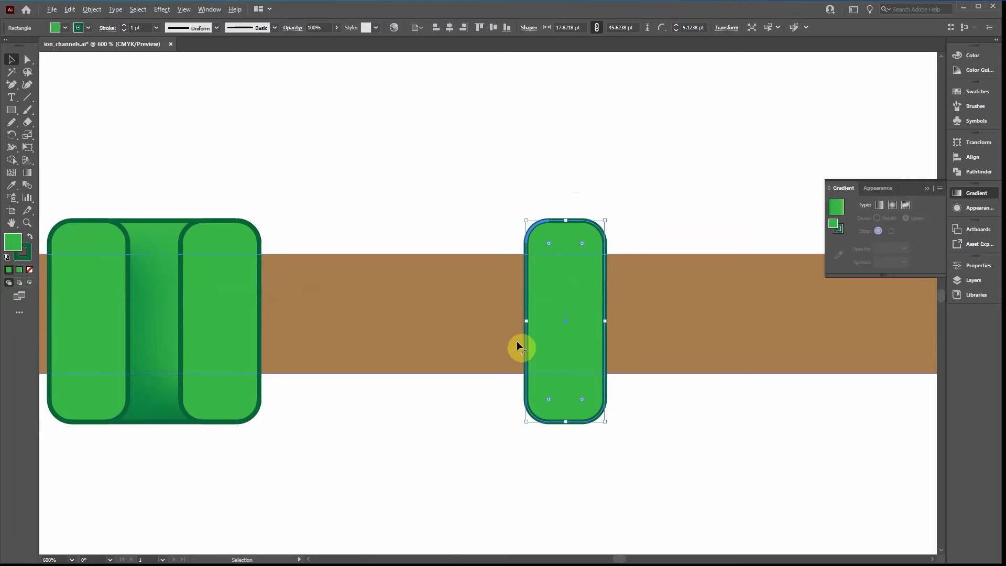
pyautogui.scroll(-2, 518, 339)
pyautogui.scroll(-1, 521, 341)
pyautogui.scroll(3, 520, 342)
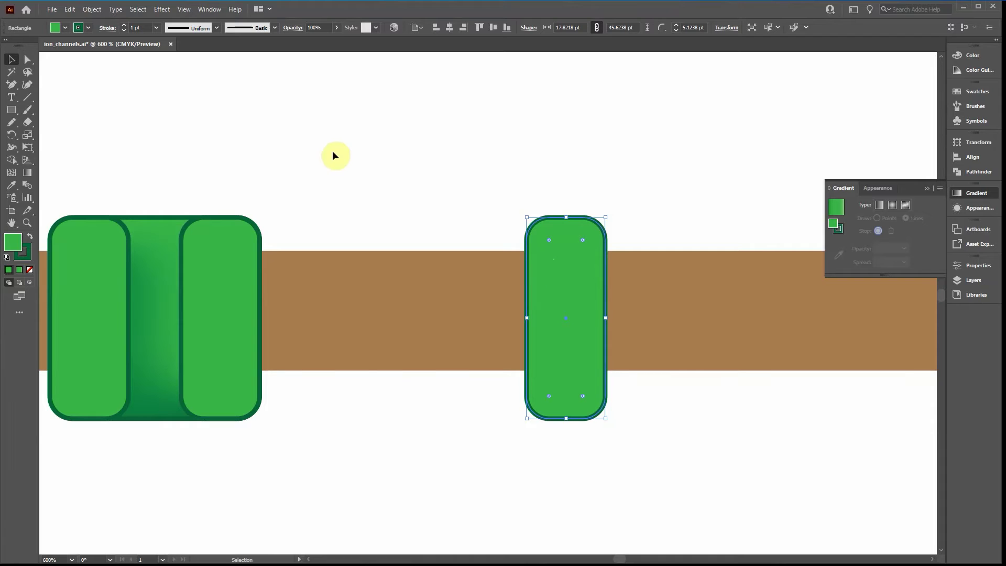
# Recolour the duplicated rectangle's stroke with a slightly lighter dark green swatch, keep its fill, and deselect it.
pyautogui.click(84, 30)
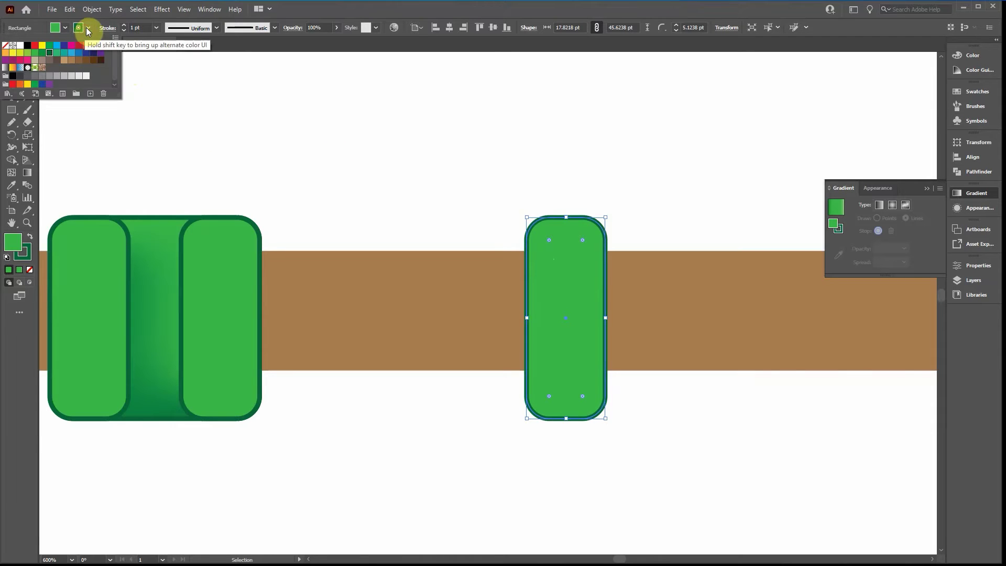
pyautogui.click(42, 53)
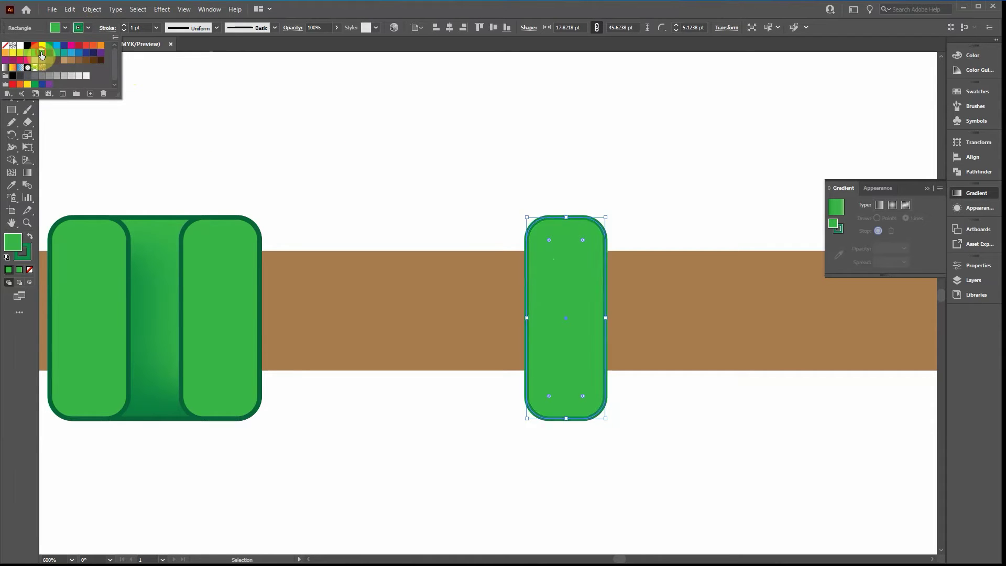
pyautogui.click(63, 27)
pyautogui.click(494, 194)
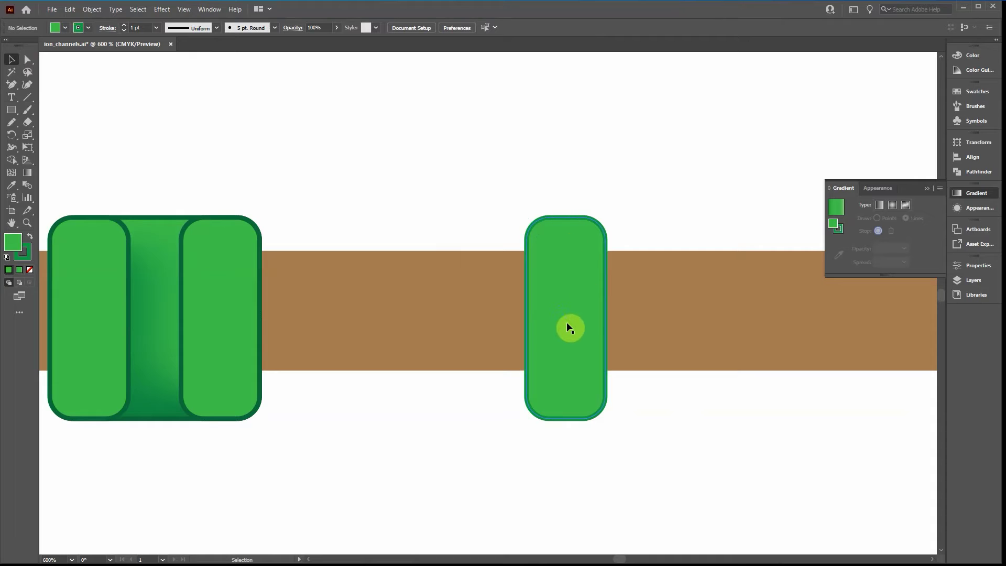
# Apply the 3D Revolve effect to the single rounded rectangle, show fewer options, and set the revolve angle to 180°.
pyautogui.click(545, 238)
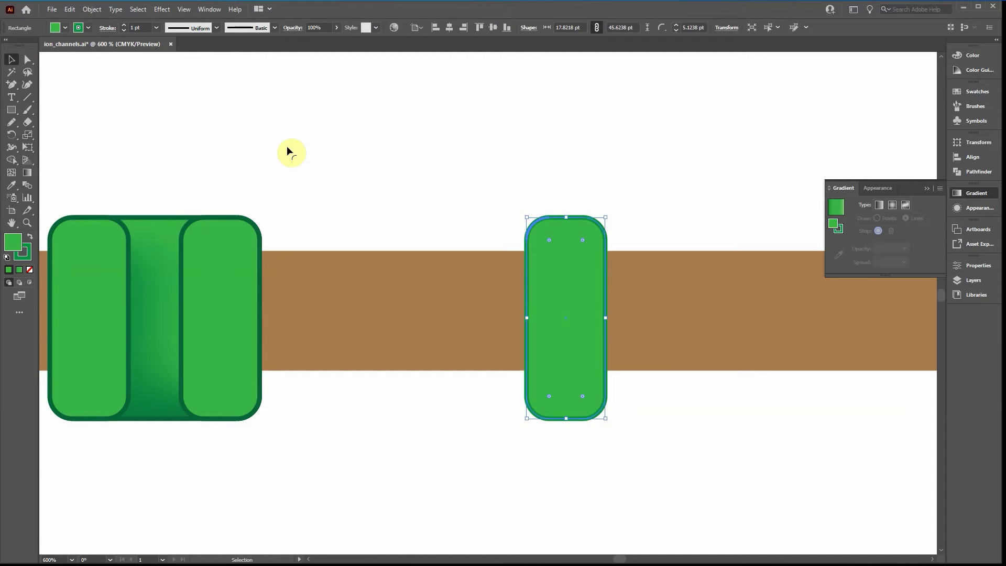
pyautogui.click(158, 9)
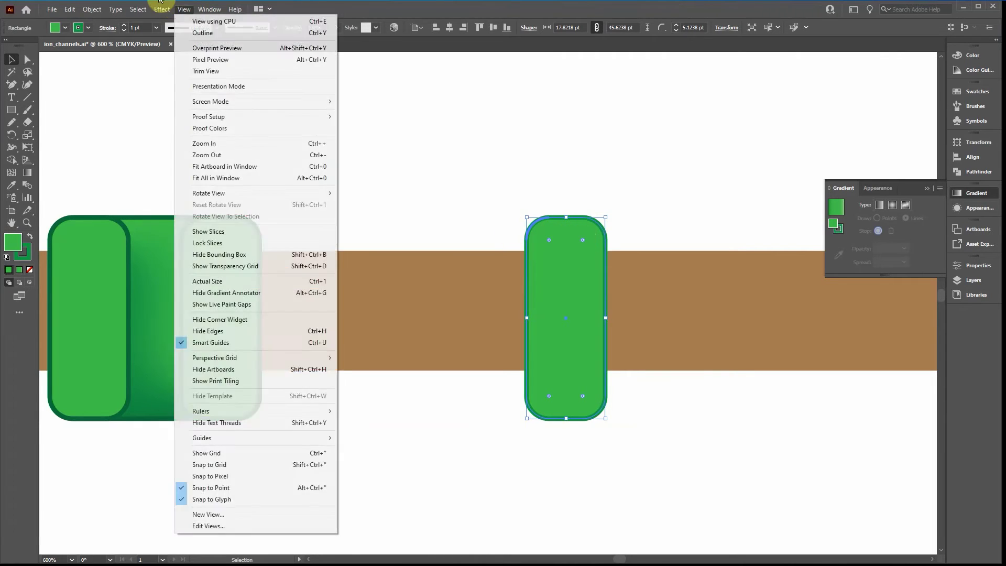
pyautogui.moveTo(170, 73)
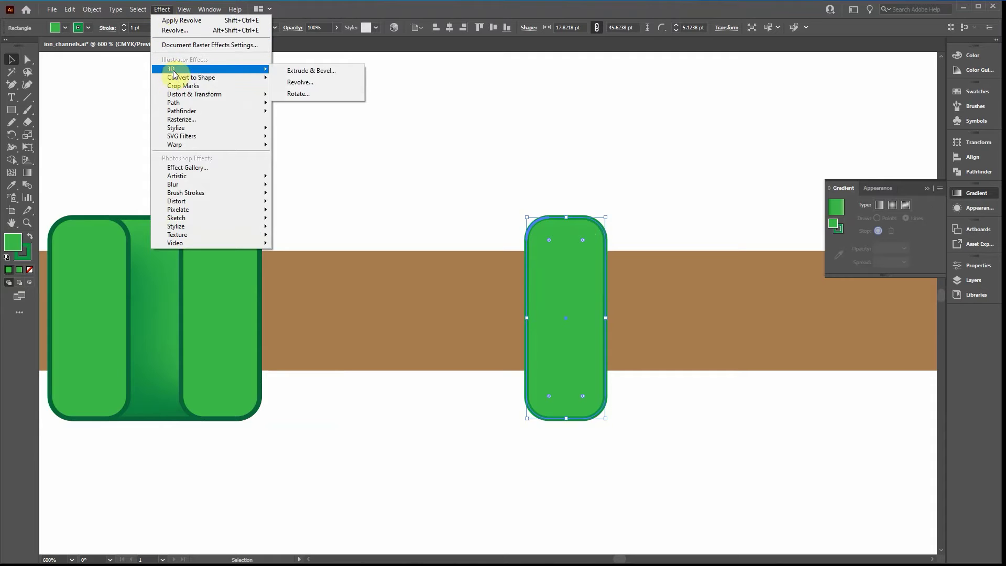
pyautogui.click(293, 83)
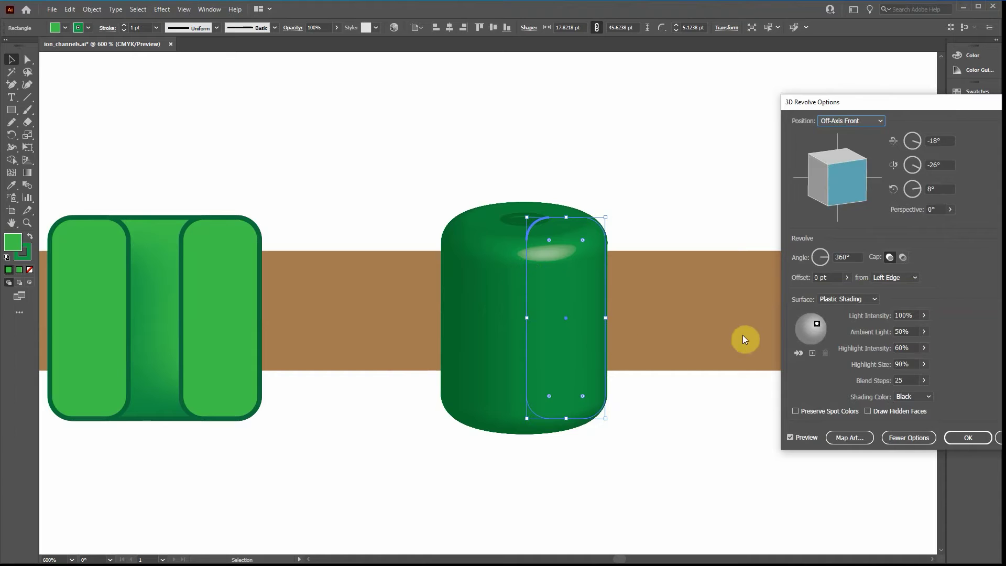
pyautogui.click(910, 437)
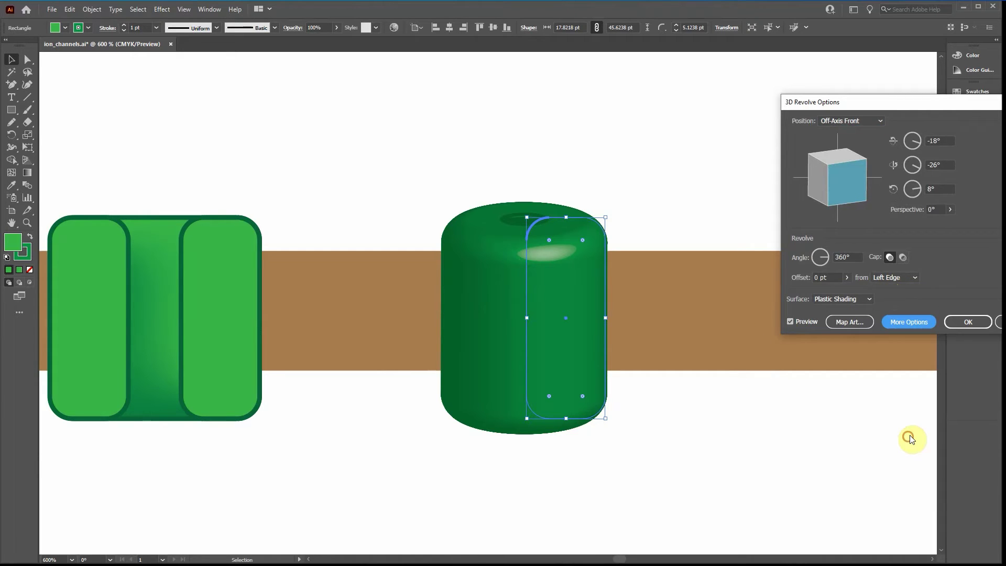
pyautogui.moveTo(935, 105); pyautogui.dragTo(775, 179)
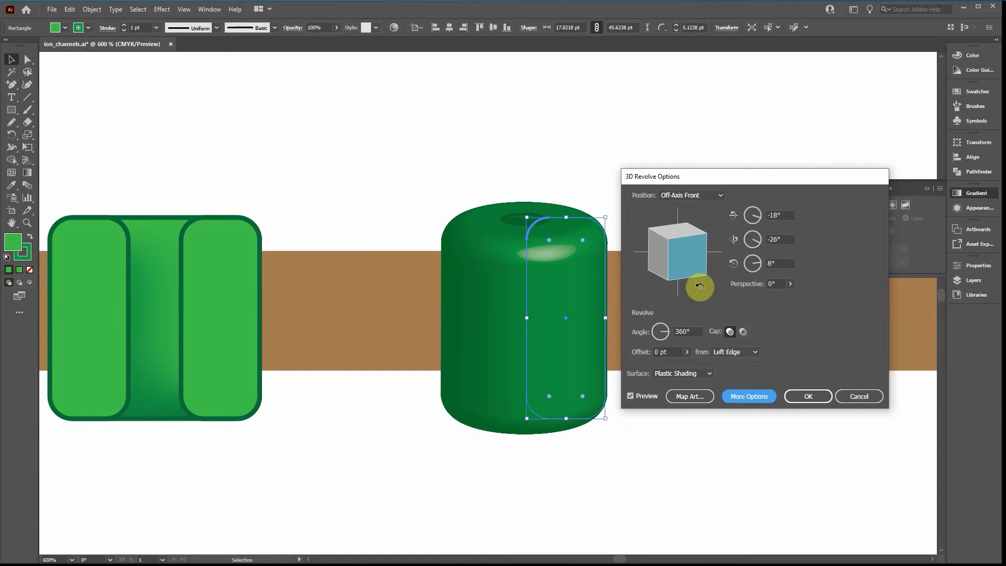
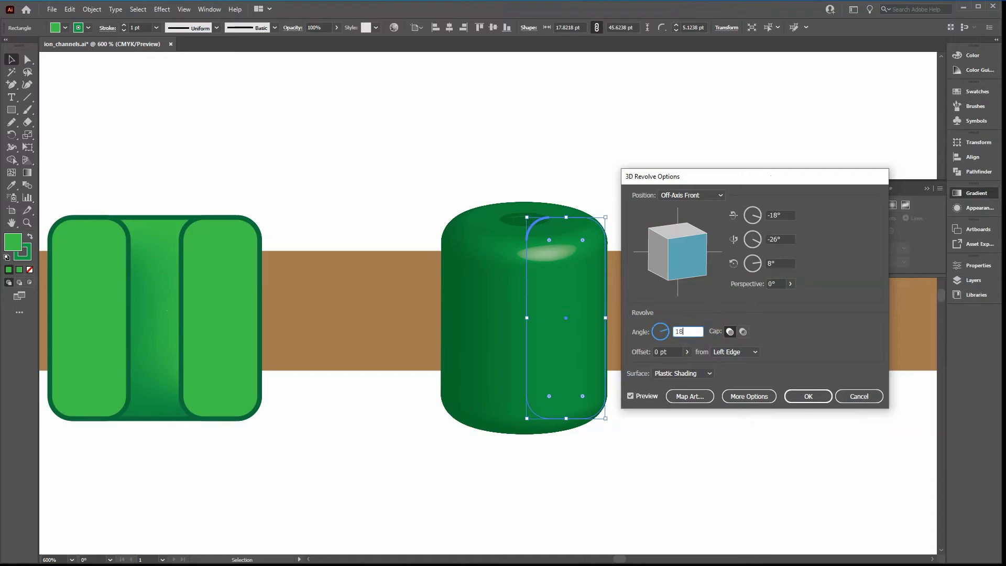
pyautogui.write('0')
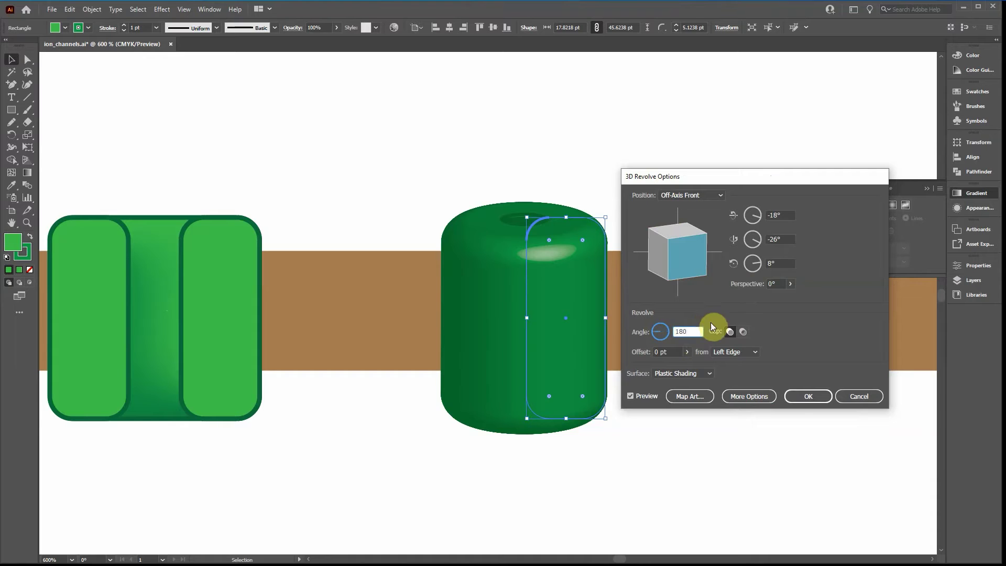
pyautogui.click(780, 263)
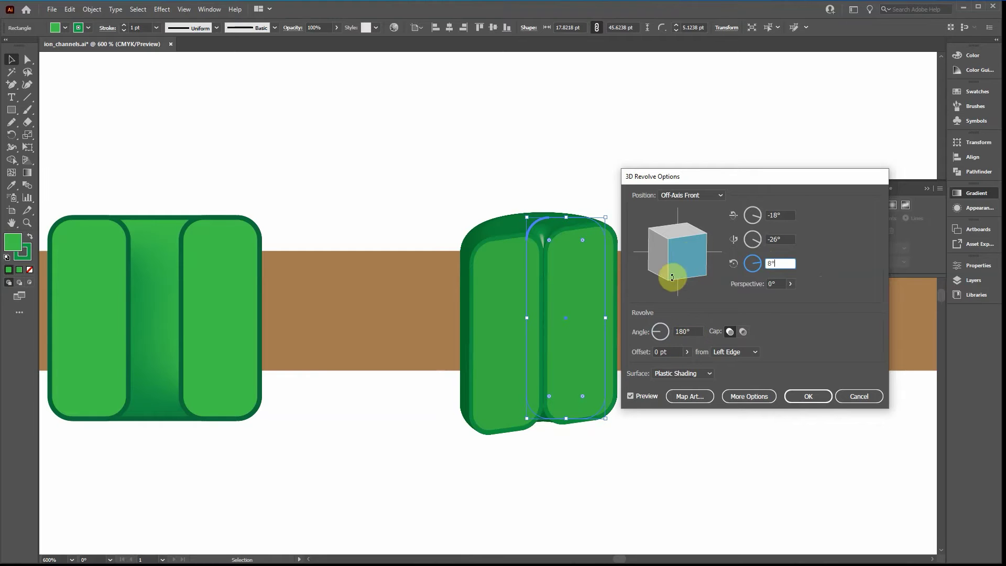
# Turn the revolved shape to about -19°, 1° and 4° about X, Y and Z, and try a 270° revolve angle.
pyautogui.moveTo(694, 258)
pyautogui.mouseDown()
pyautogui.moveTo(666, 257)
pyautogui.moveTo(677, 260)
pyautogui.mouseUp()
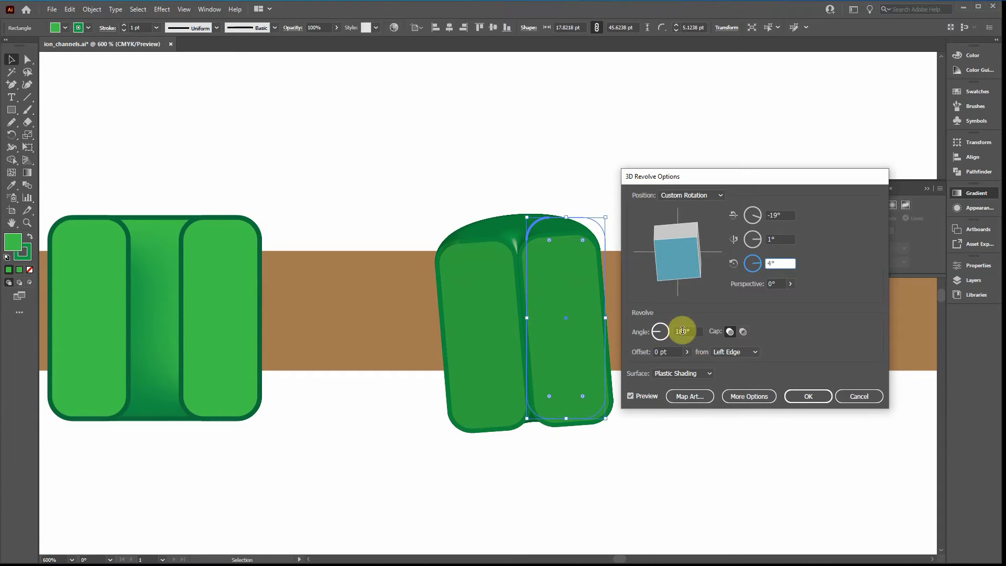
pyautogui.click(701, 332)
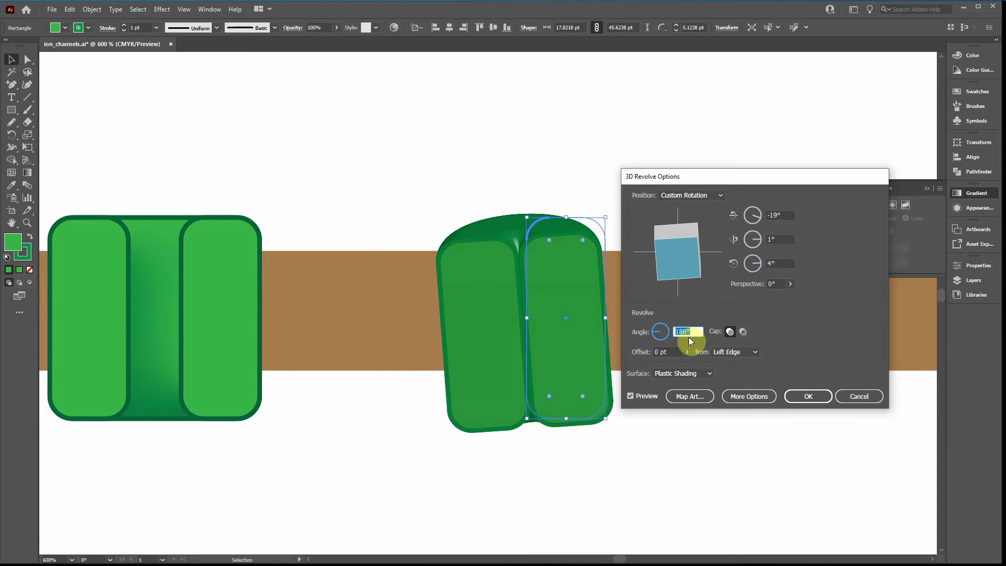
pyautogui.write('270')
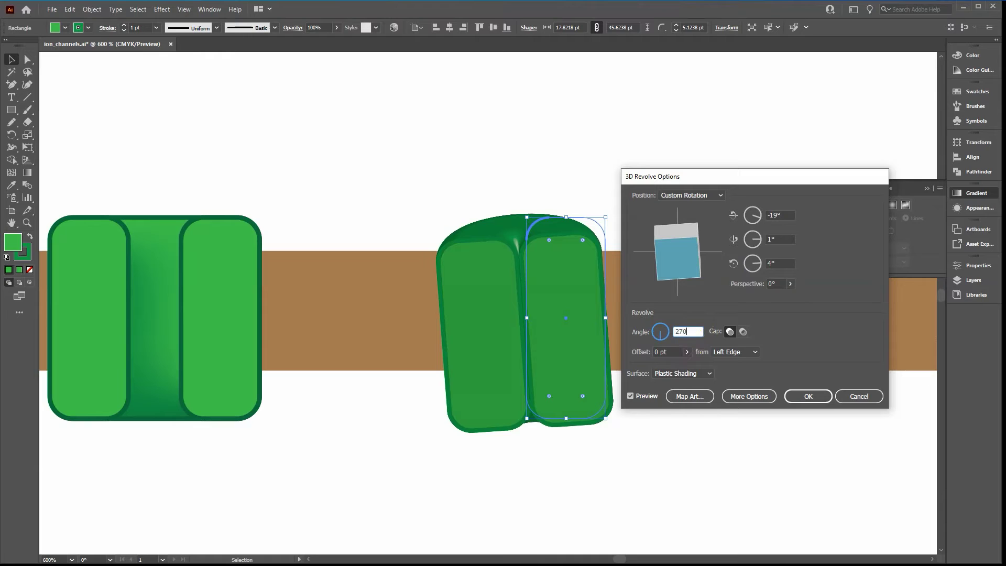
pyautogui.click(780, 263)
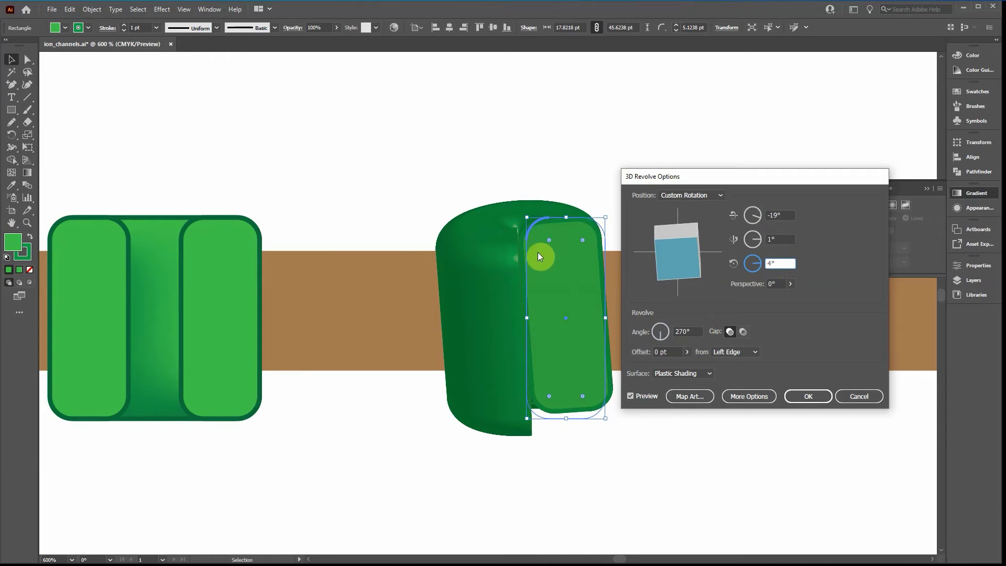
# Turn the revolved shape to about -13°, 20° and -4° about X, Y and Z, and set the revolve angle to 180°.
pyautogui.moveTo(677, 268); pyautogui.dragTo(667, 265)
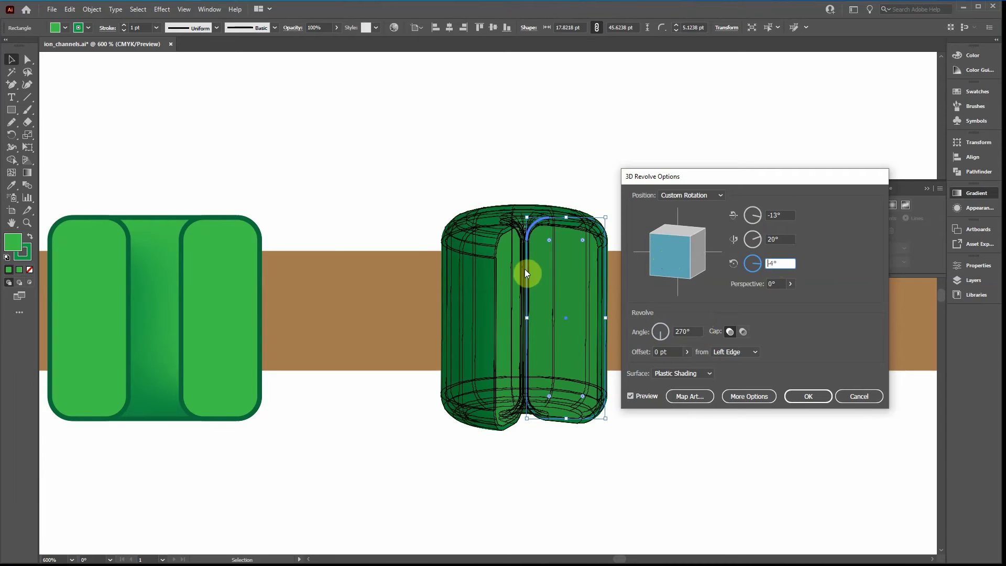
pyautogui.click(688, 333)
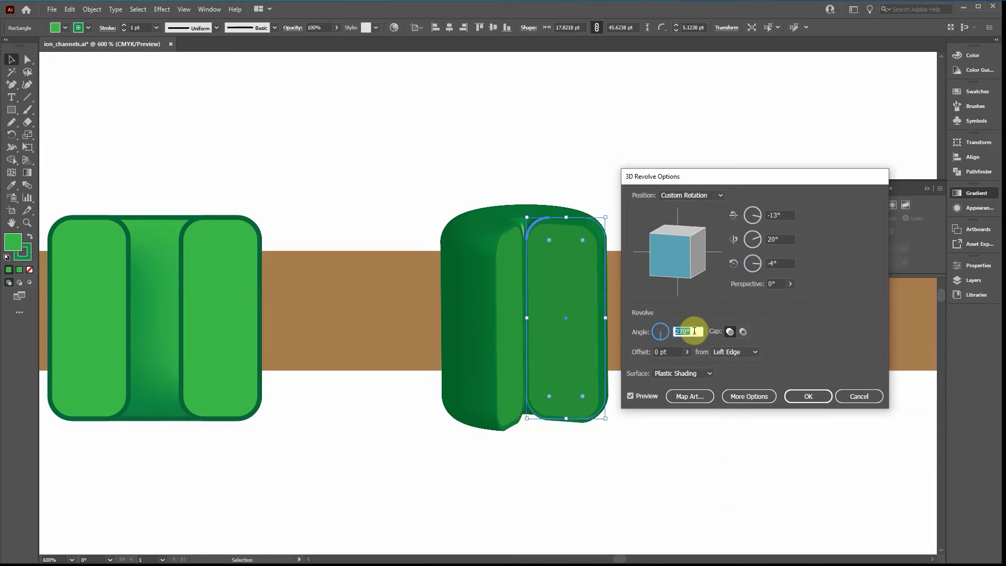
pyautogui.write('180')
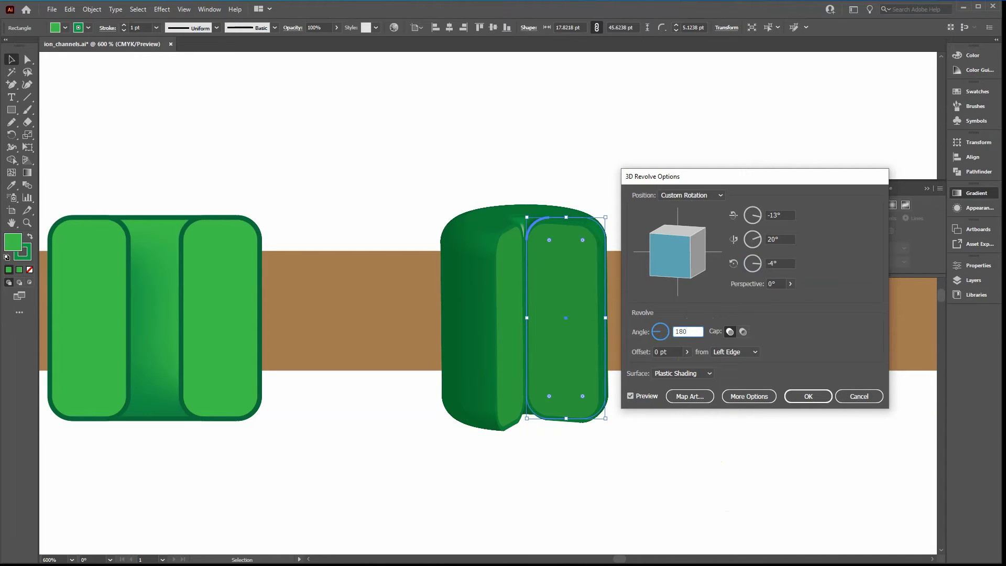
pyautogui.click(780, 238)
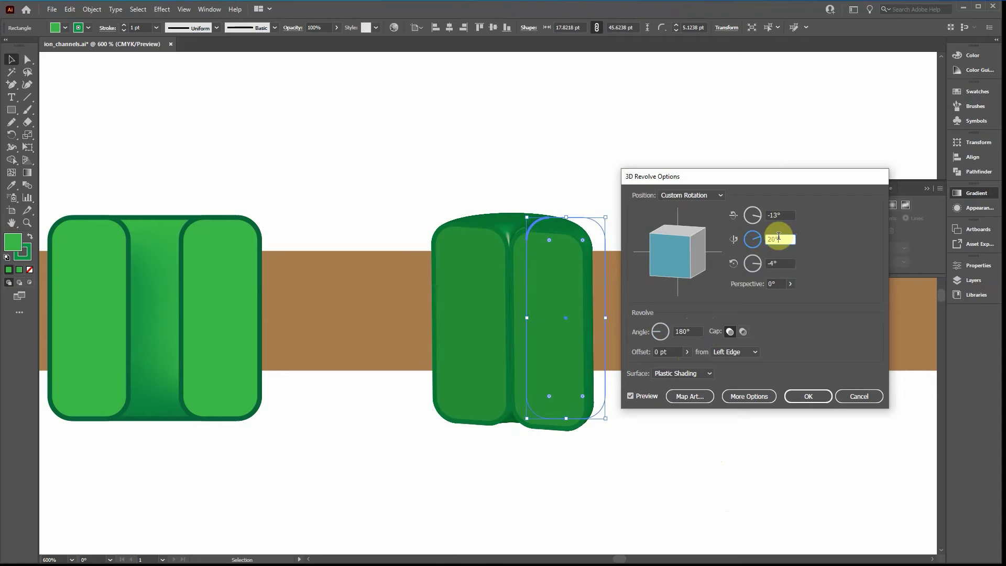
# Set the revolved shape's rotation to -10°, 0° and 0° about the X, Y and Z axes.
pyautogui.moveTo(653, 259); pyautogui.dragTo(681, 261)
pyautogui.doubleClick(780, 239)
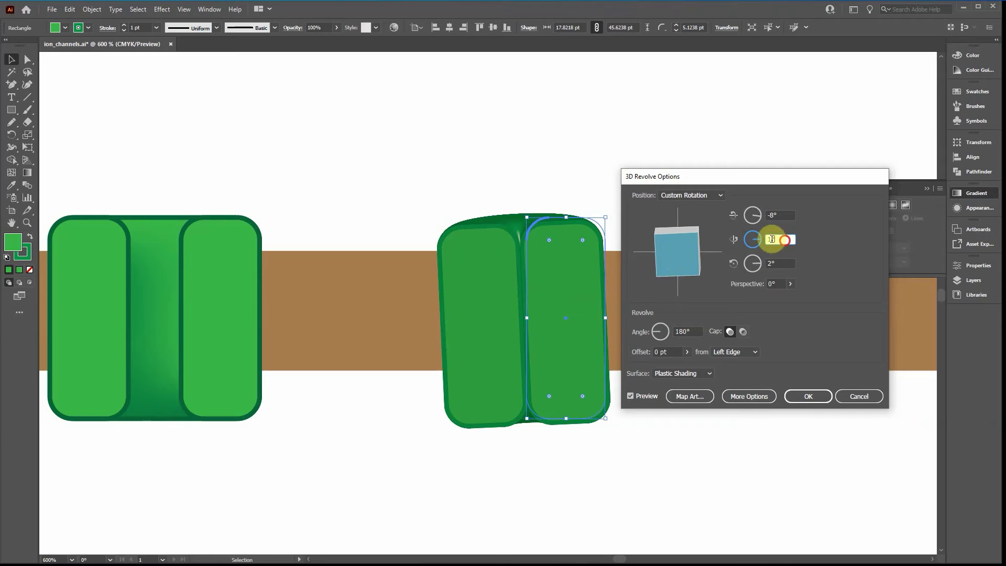
pyautogui.write('0')
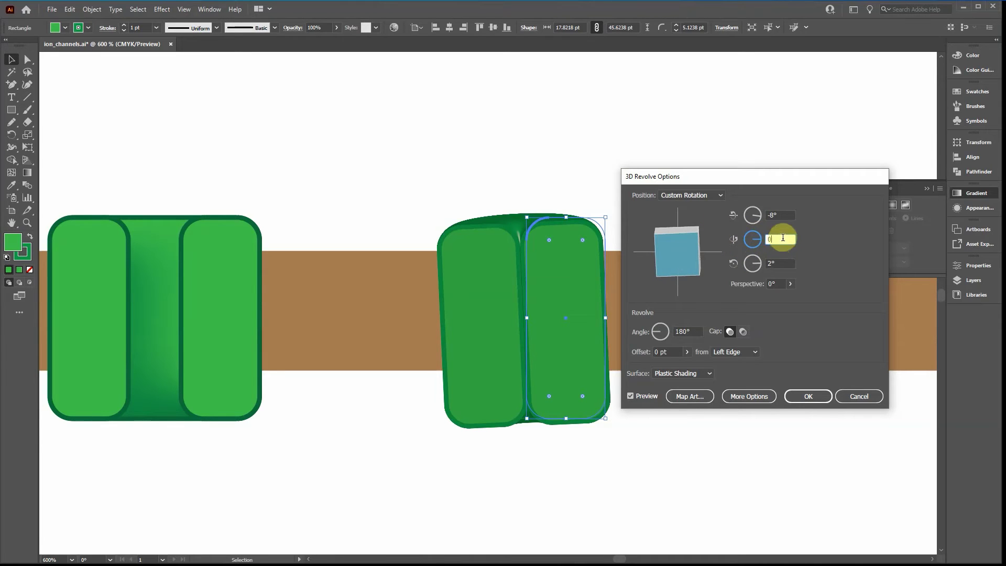
pyautogui.click(784, 263)
pyautogui.write('0')
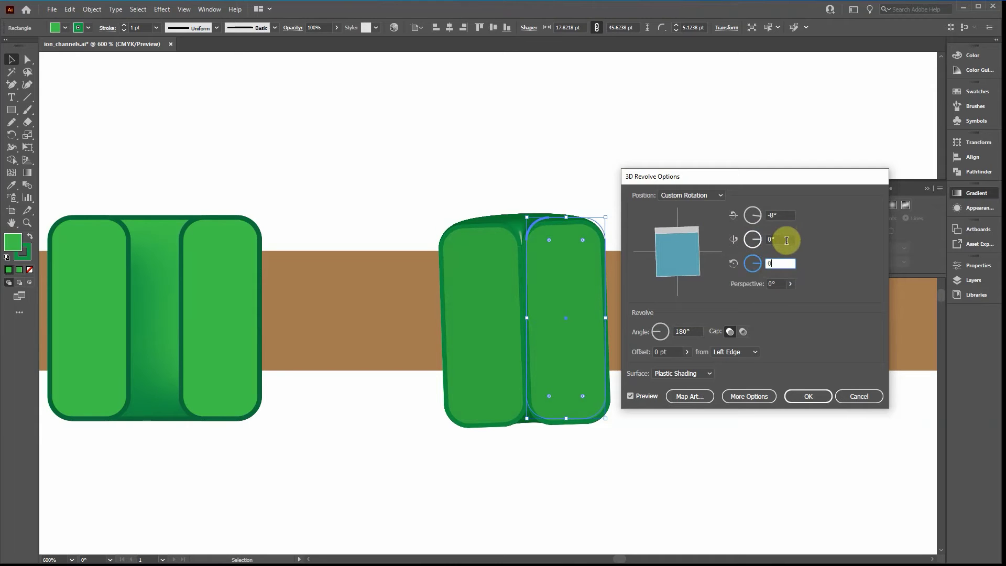
pyautogui.click(782, 239)
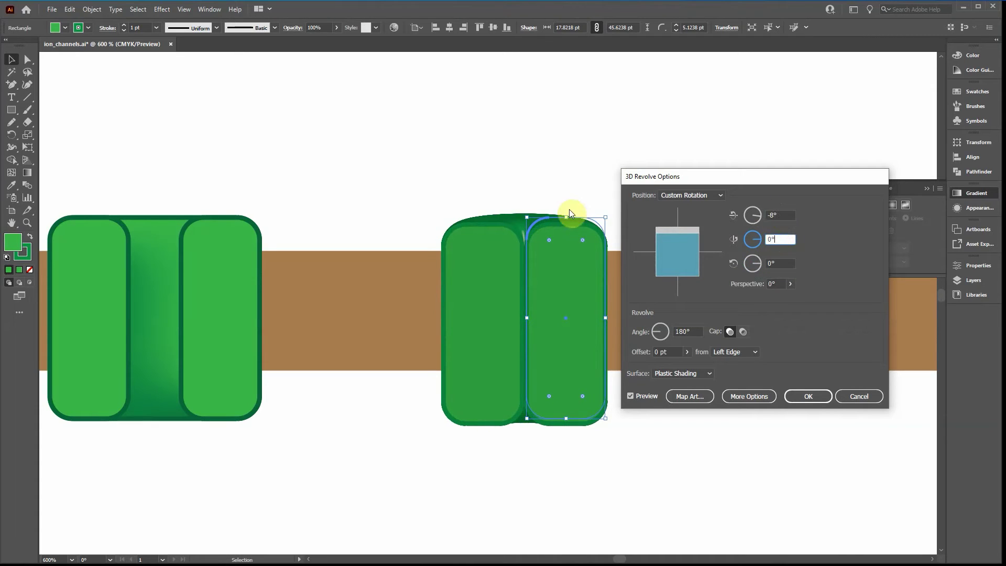
pyautogui.click(768, 214)
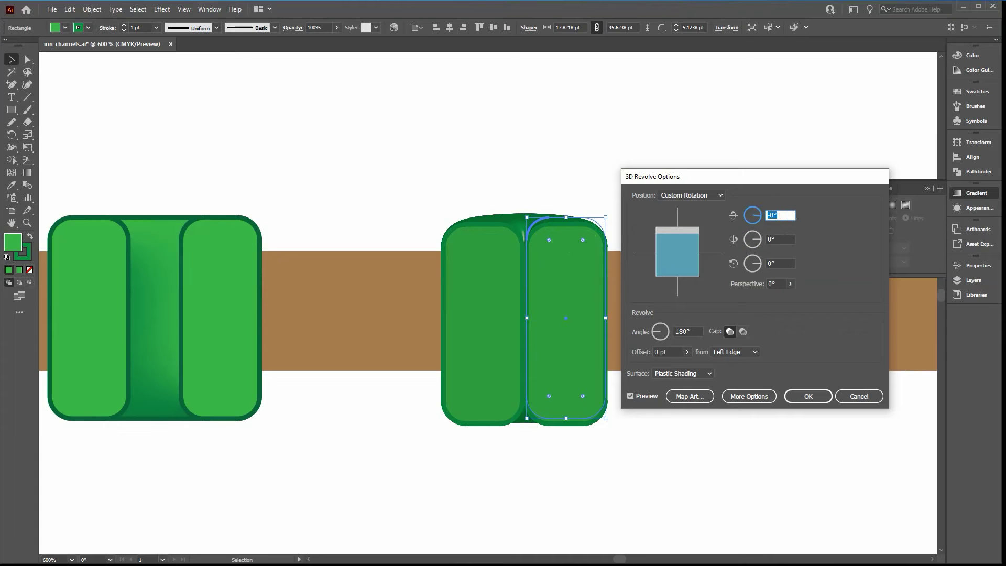
pyautogui.write('-10')
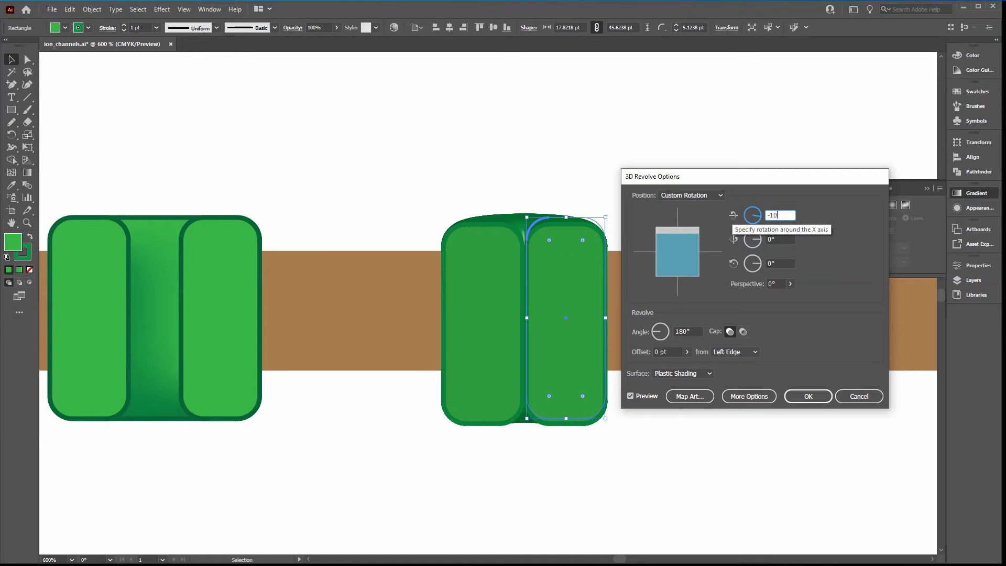
pyautogui.click(786, 239)
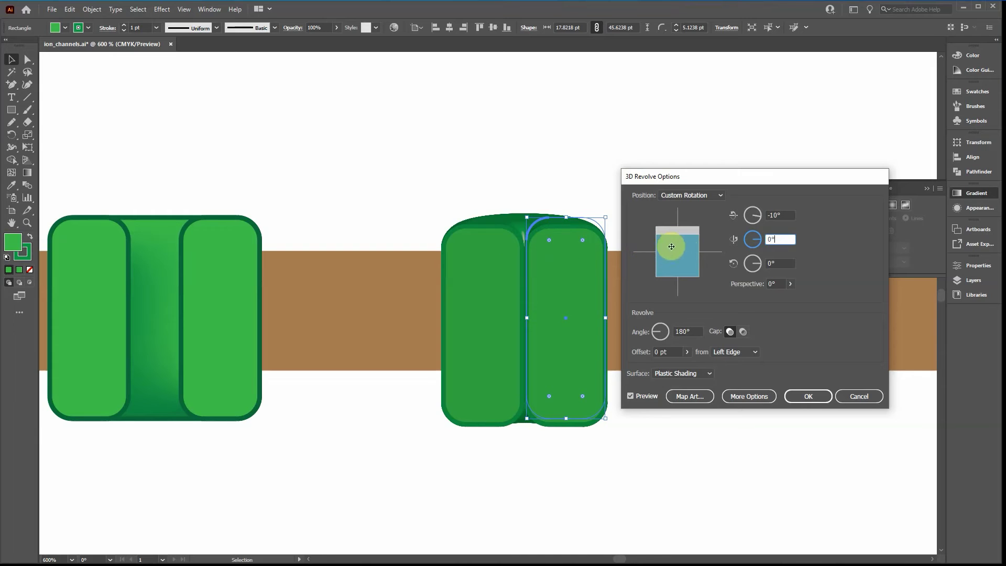
# Try tilting the revolved shape freehand to about -13° about X, with Y and Z rotation at 0°.
pyautogui.moveTo(680, 248); pyautogui.dragTo(680, 251)
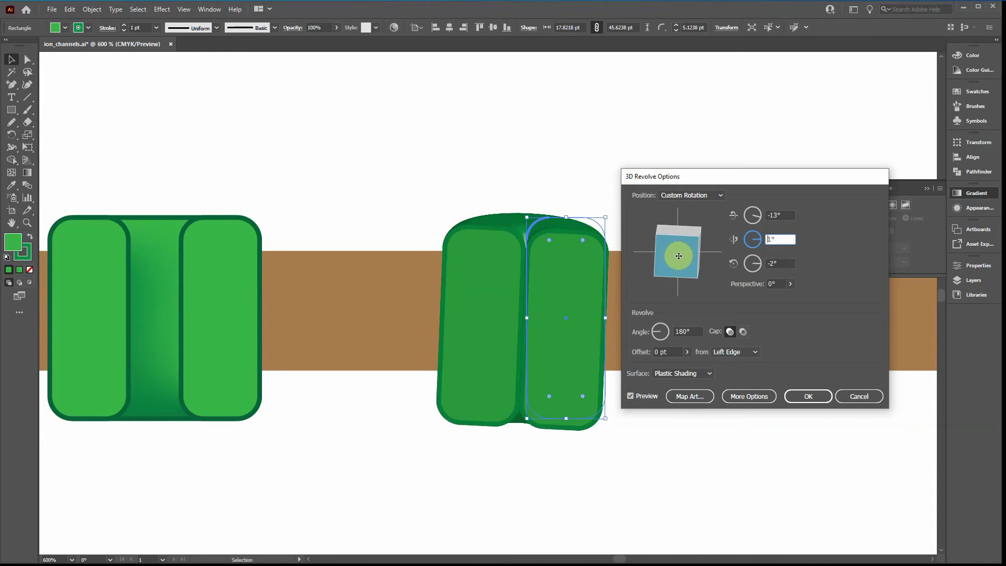
pyautogui.doubleClick(780, 240)
pyautogui.write('0')
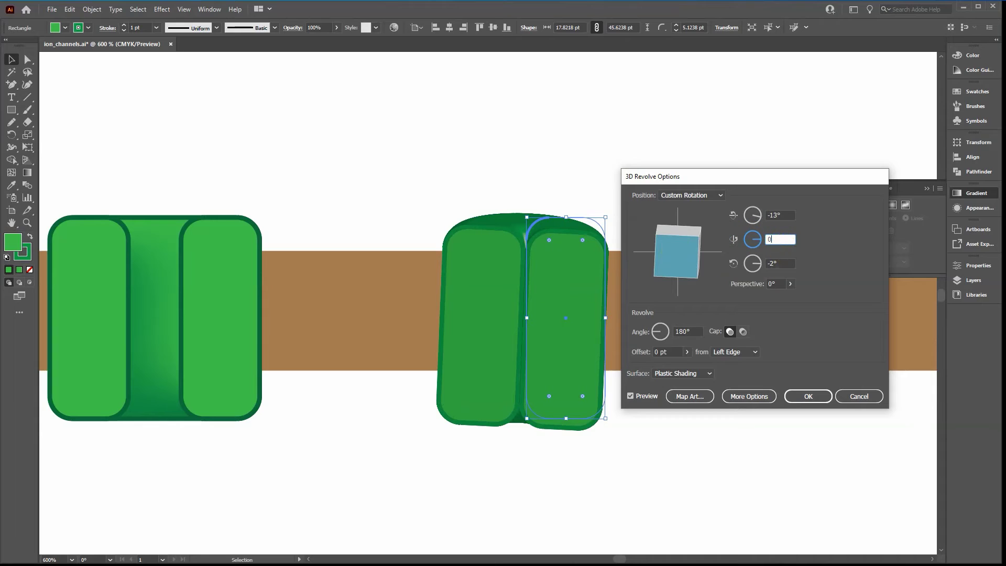
pyautogui.doubleClick(789, 262)
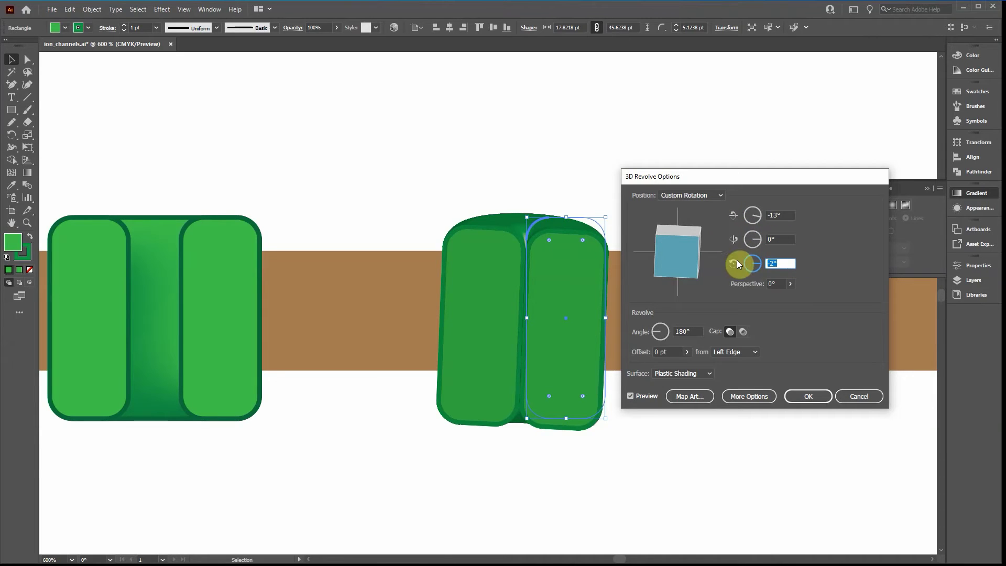
pyautogui.click(775, 240)
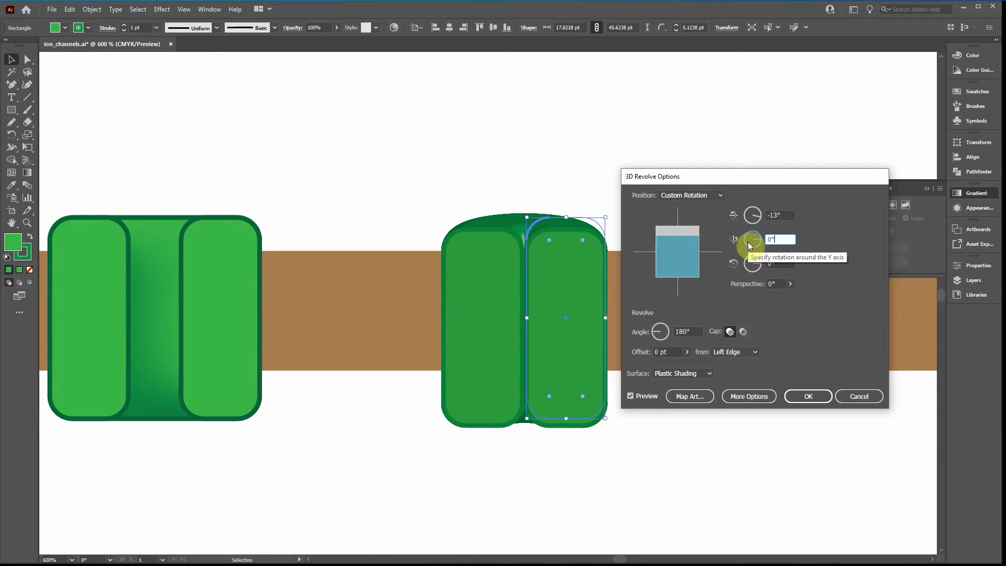
# Try other freehand X-axis tilts of the revolved shape, and restore the X rotation to -10°.
pyautogui.click(757, 214)
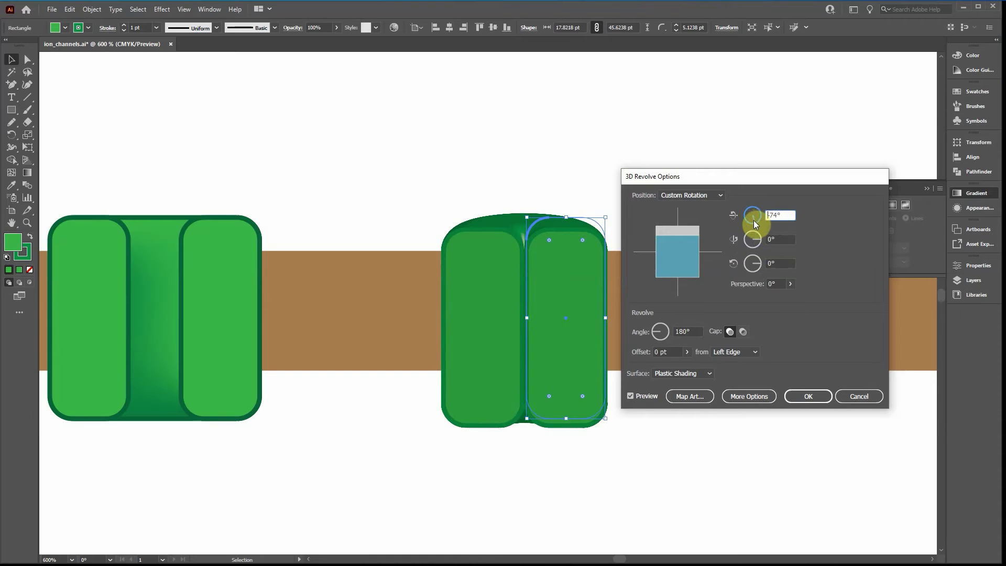
pyautogui.moveTo(753, 221); pyautogui.dragTo(753, 221)
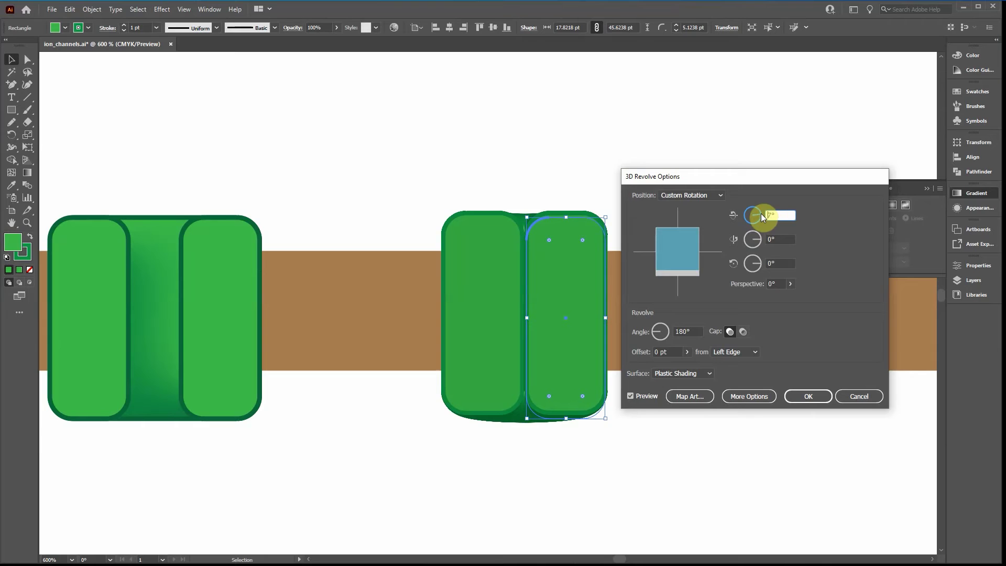
pyautogui.moveTo(761, 216); pyautogui.dragTo(758, 222)
pyautogui.moveTo(657, 250); pyautogui.dragTo(678, 248)
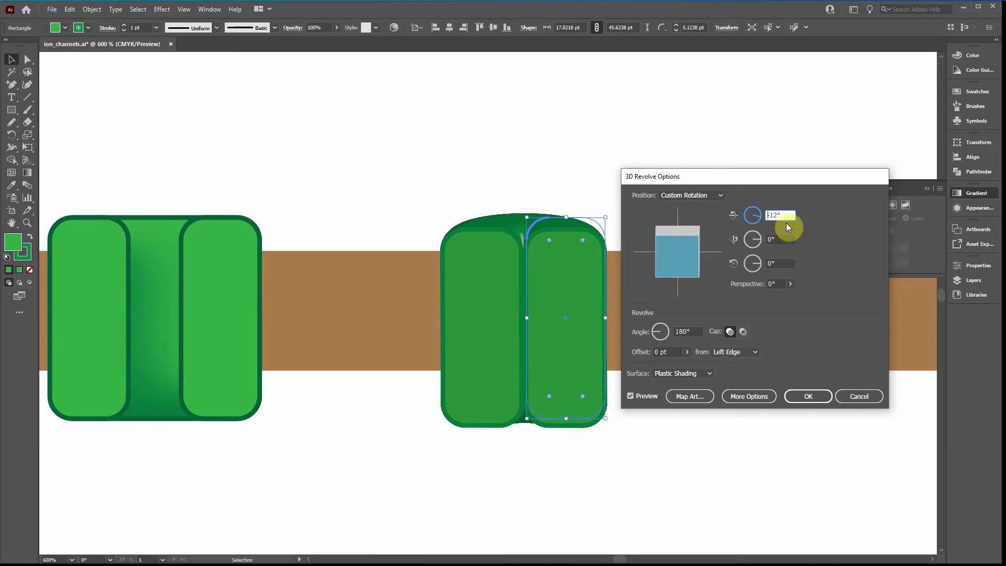
pyautogui.write('-10')
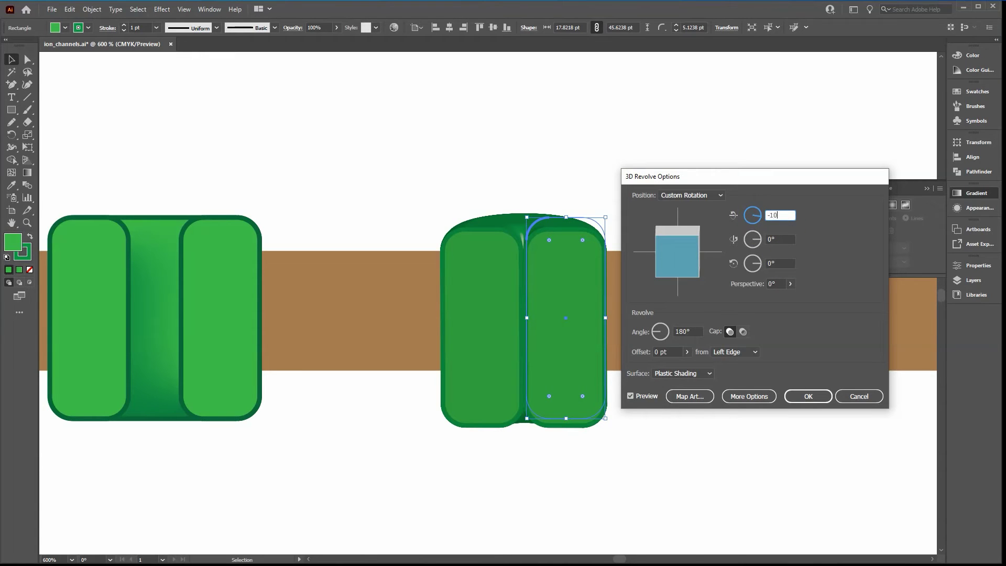
pyautogui.click(782, 238)
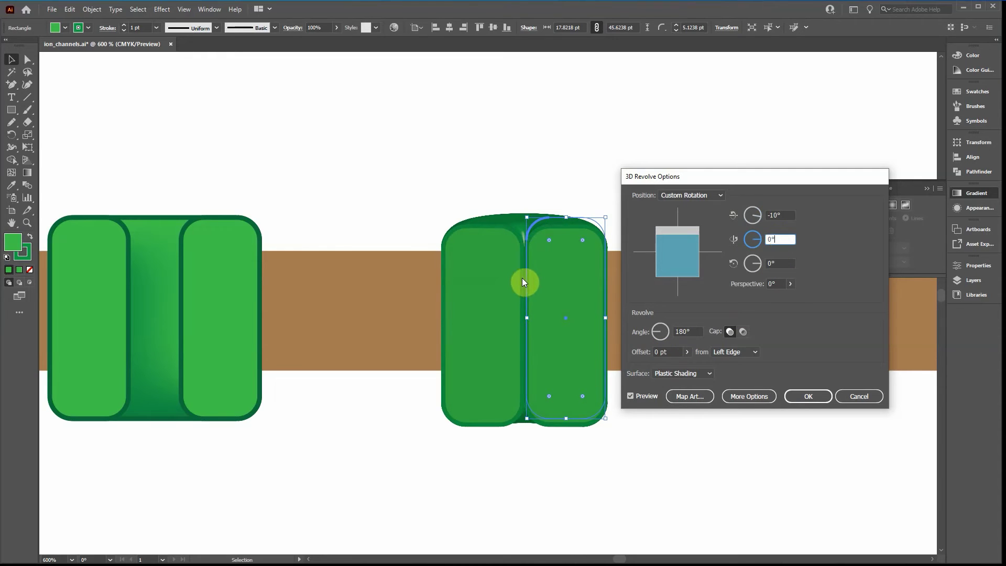
# Set the revolve offset to 4 pt from the left edge, shift the shading light slightly upward, apply the effect, and deselect the shape.
pyautogui.click(666, 352)
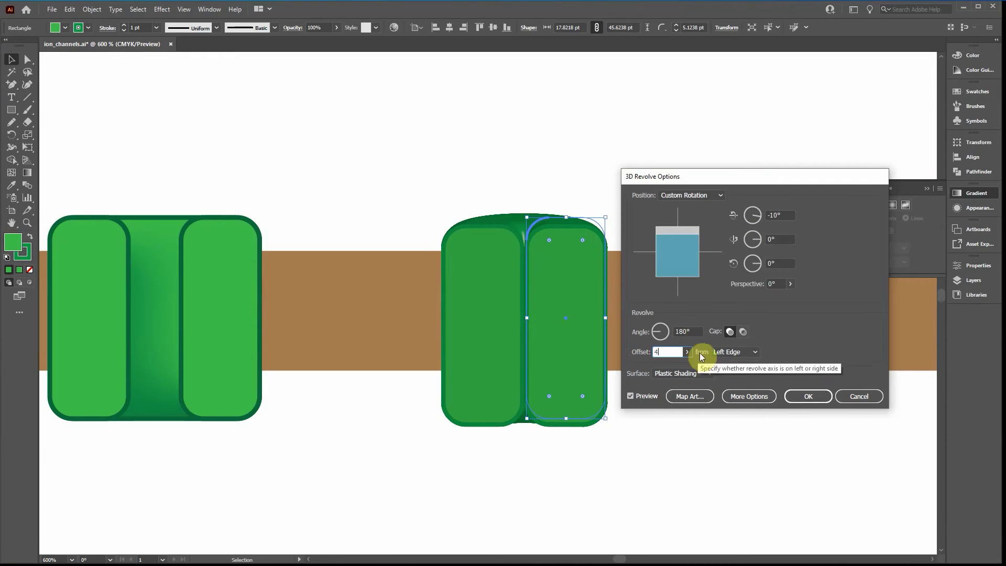
pyautogui.click(682, 331)
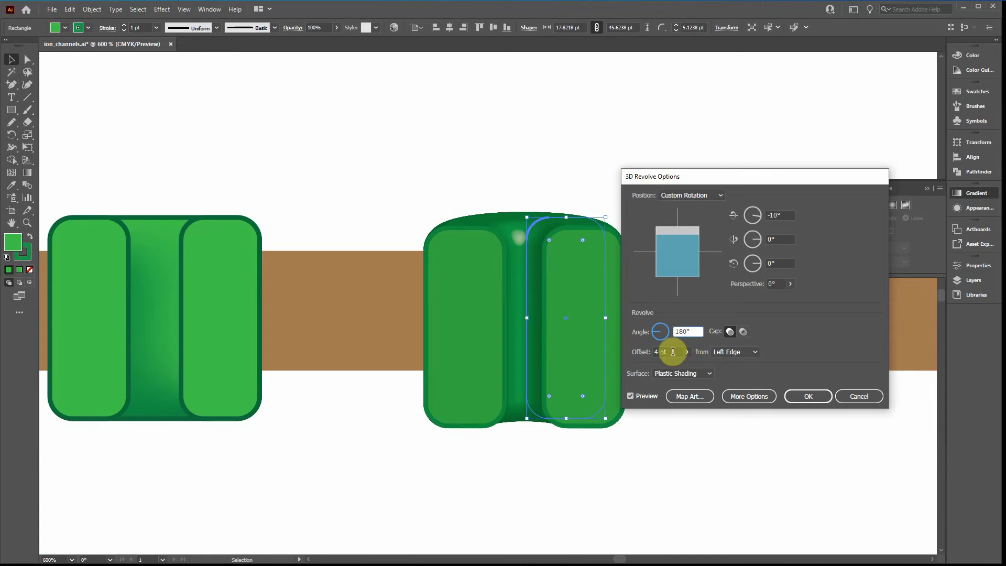
pyautogui.click(745, 395)
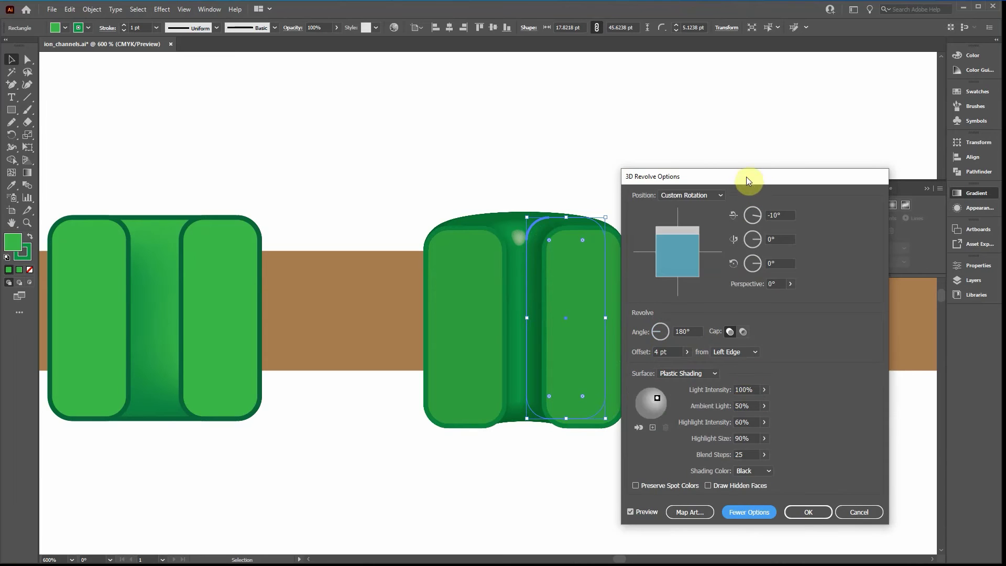
pyautogui.moveTo(749, 176); pyautogui.dragTo(774, 73)
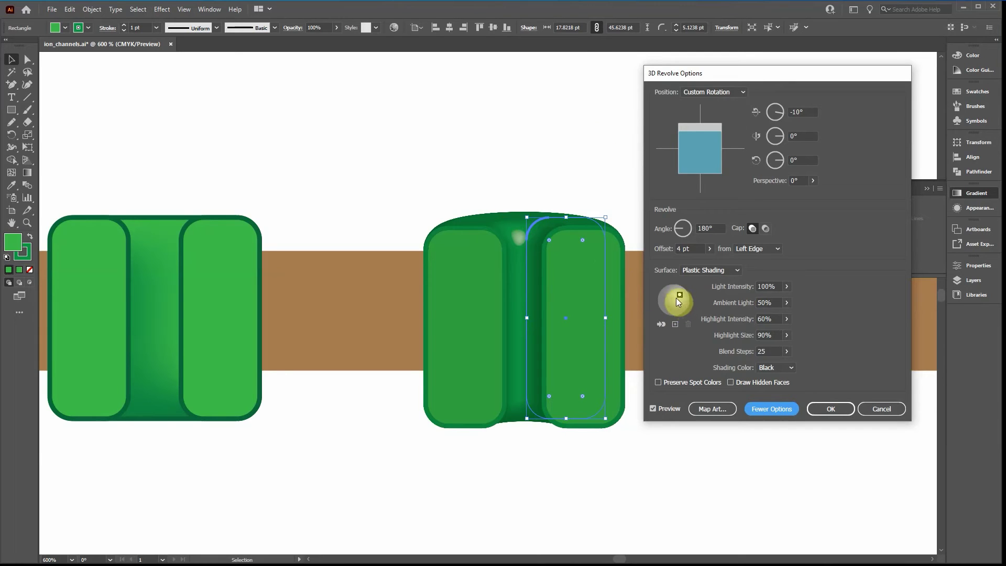
pyautogui.moveTo(671, 291); pyautogui.dragTo(674, 310)
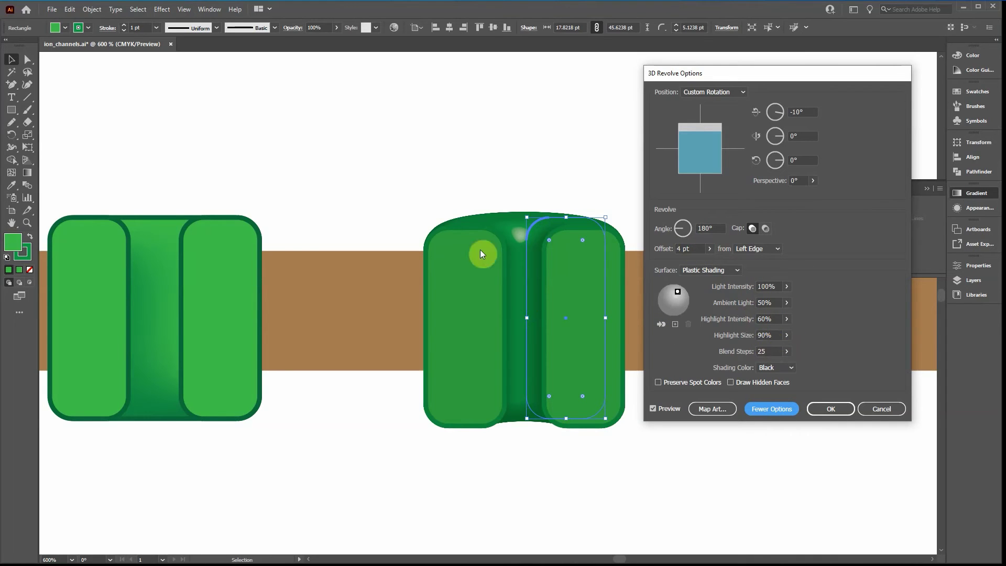
pyautogui.click(831, 410)
pyautogui.click(165, 109)
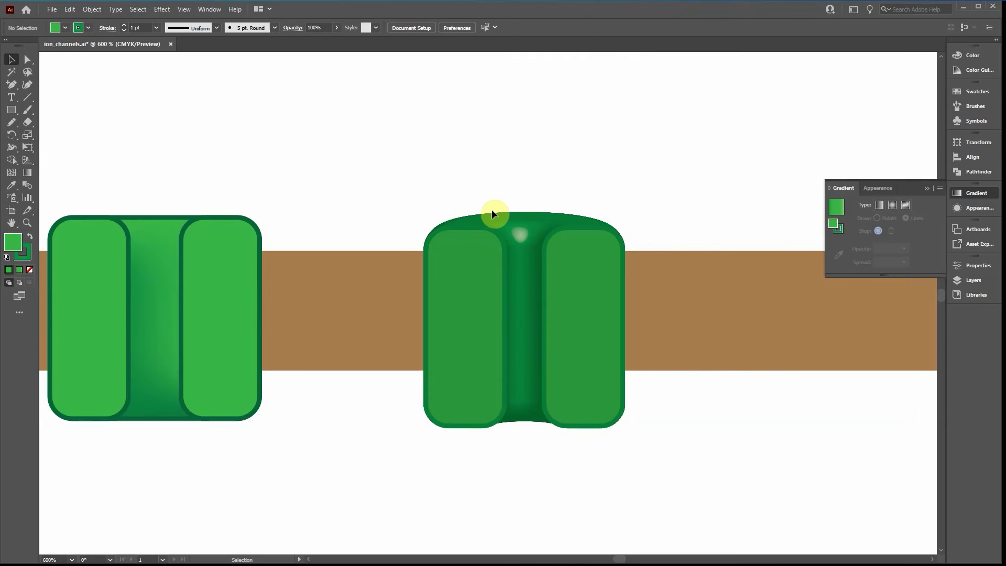
# Duplicate the revolved ion channel further right along the brown membrane band.
pyautogui.click(549, 299)
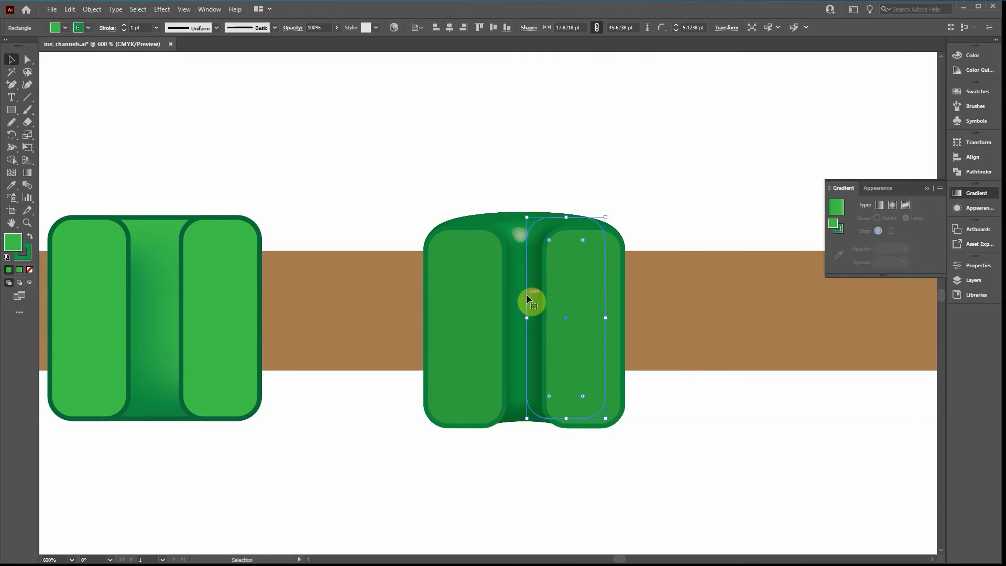
pyautogui.moveTo(527, 299); pyautogui.dragTo(802, 303)
pyautogui.moveTo(720, 174); pyautogui.dragTo(566, 175)
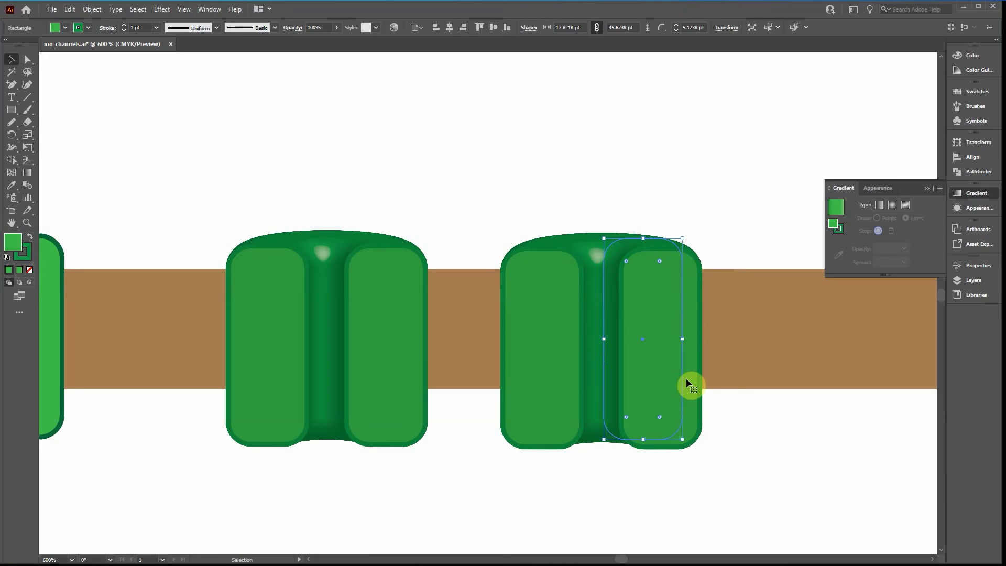
# Show the duplicated channel's appearance attributes, and switch its 3D Revolve effect off and on again.
pyautogui.click(926, 189)
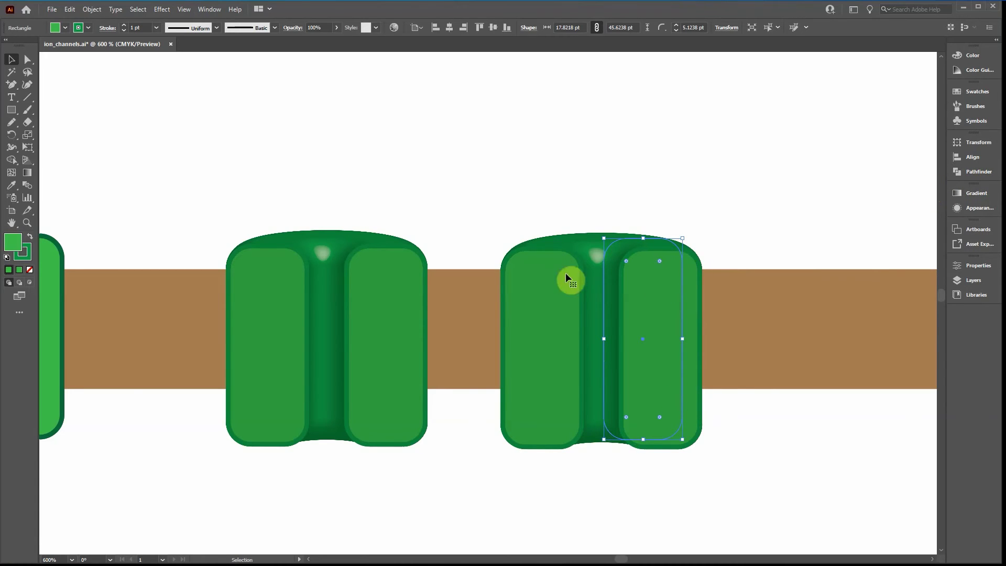
pyautogui.click(967, 209)
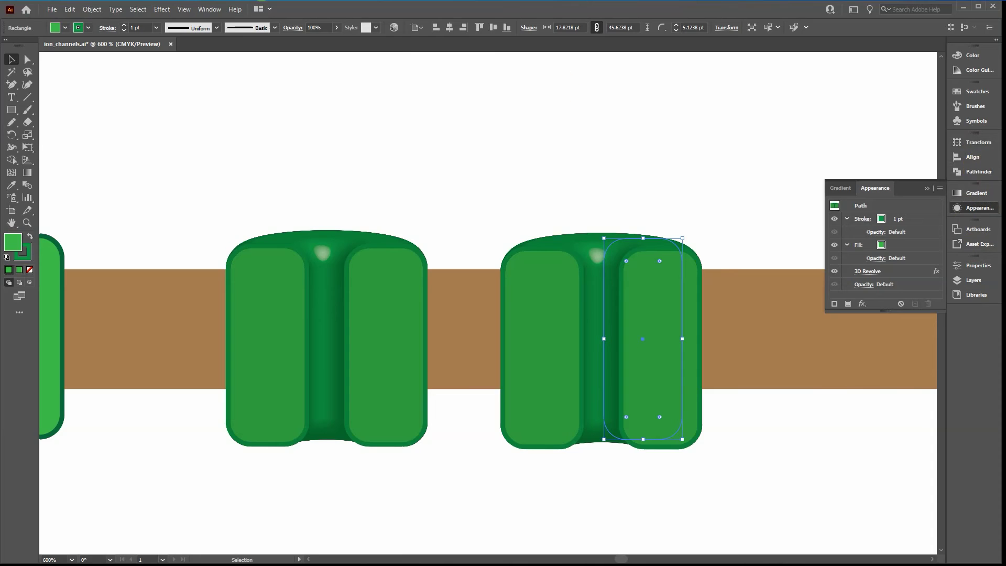
pyautogui.click(203, 9)
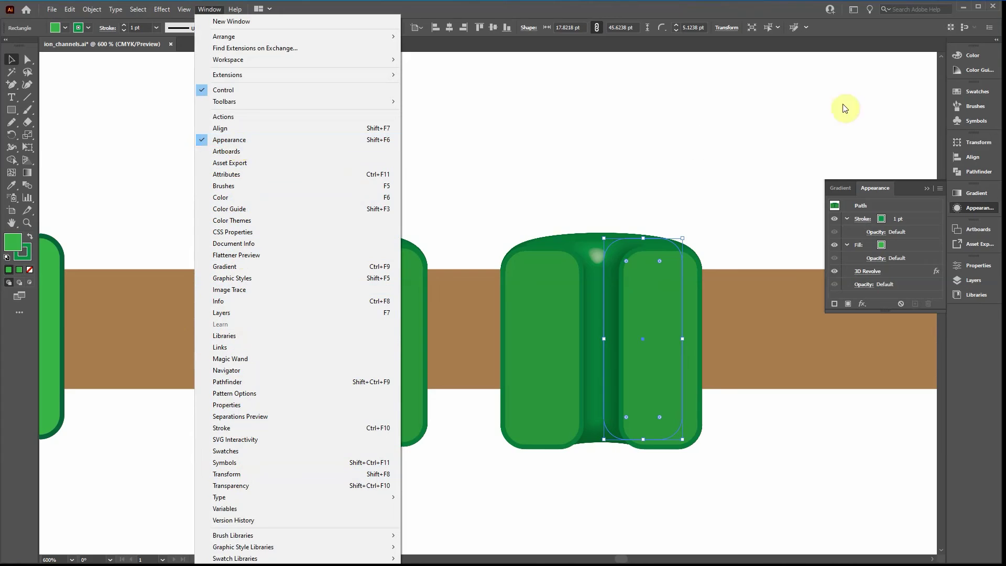
pyautogui.click(807, 19)
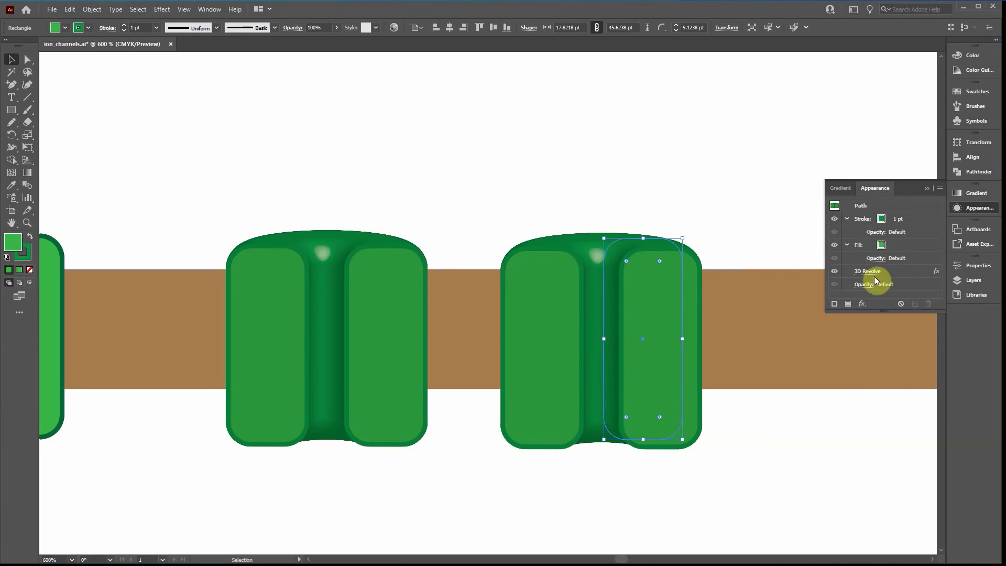
pyautogui.click(835, 270)
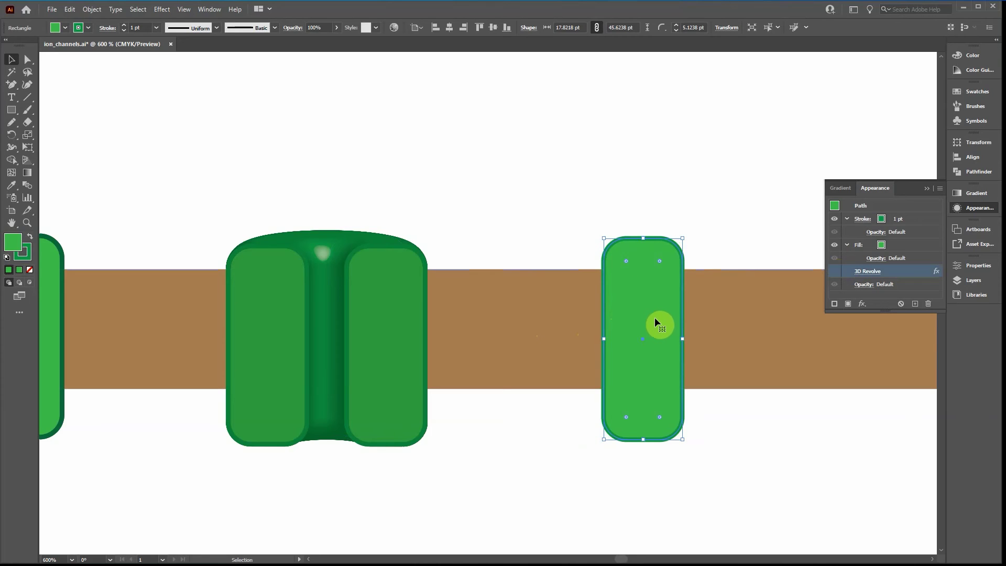
pyautogui.click(835, 271)
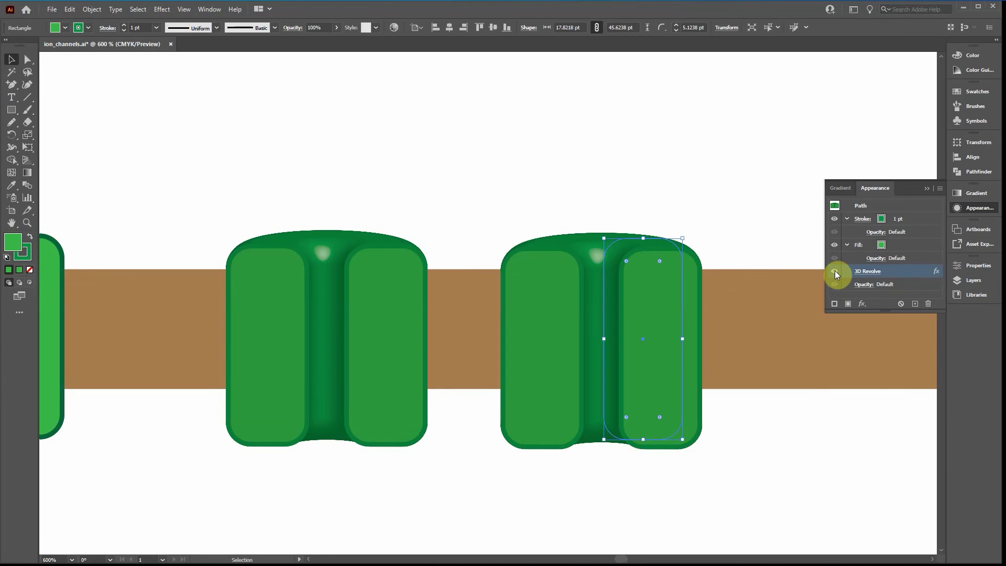
# Inspect the duplicated channel's 3D Revolve settings from its appearance attributes, and leave them without changes.
pyautogui.click(870, 273)
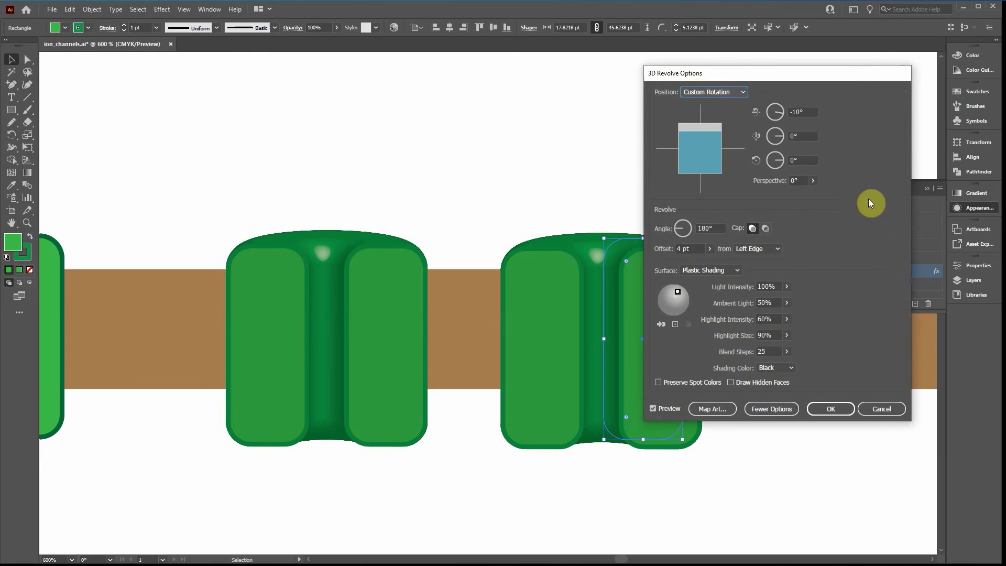
pyautogui.click(881, 410)
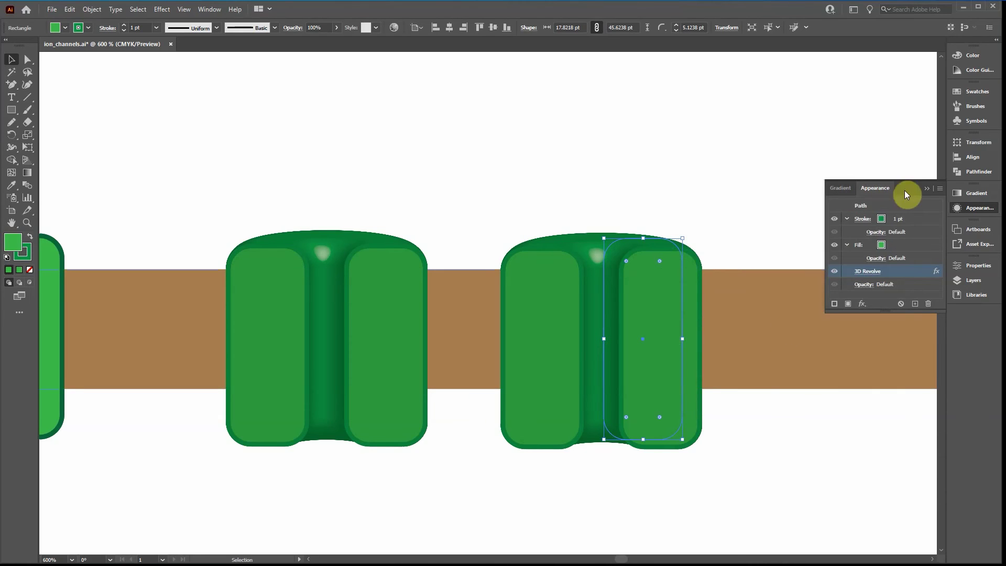
pyautogui.click(929, 190)
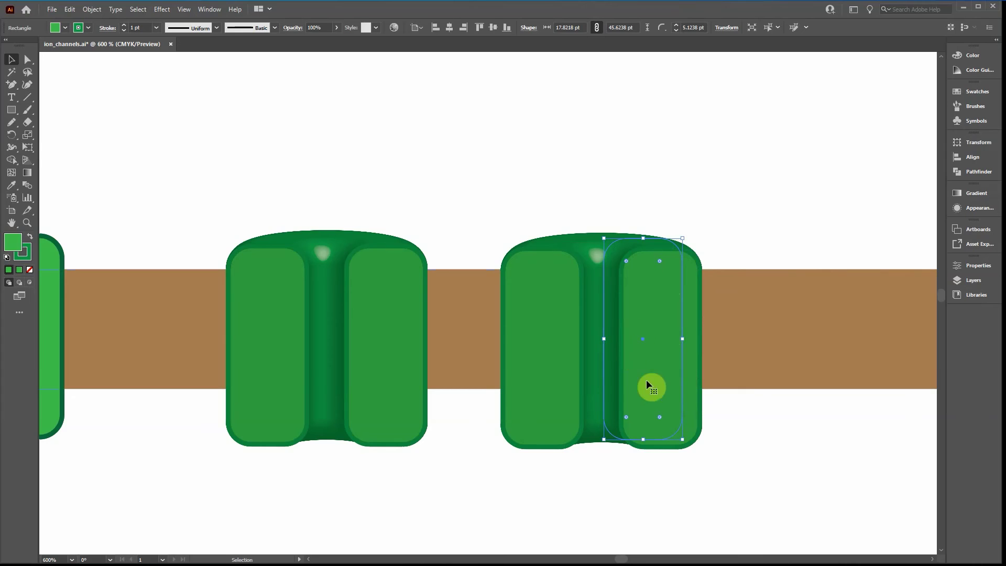
# Pull the upper anchor on the duplicated channel's outer edge outward and down, and convert it to a smooth point.
pyautogui.click(29, 60)
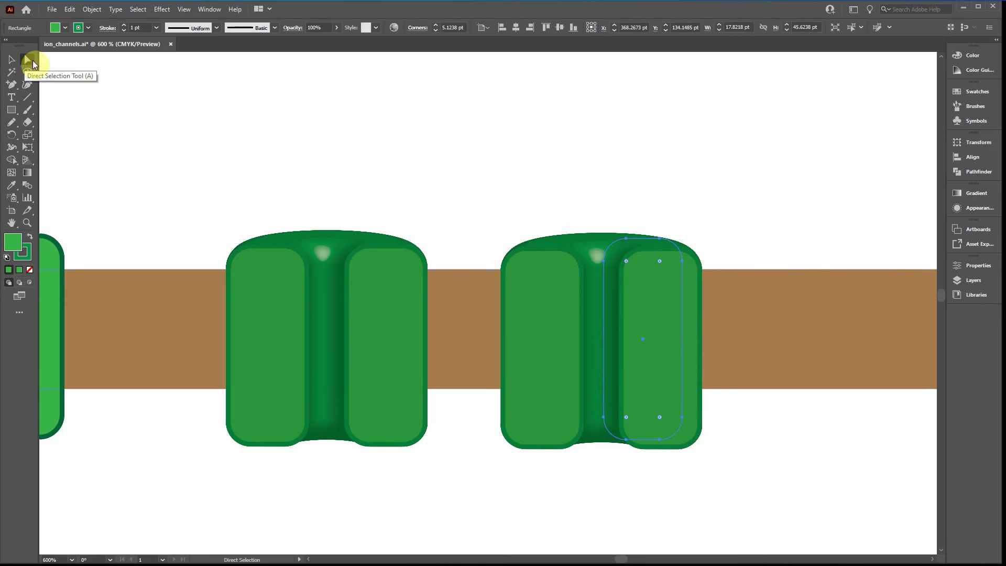
pyautogui.click(607, 266)
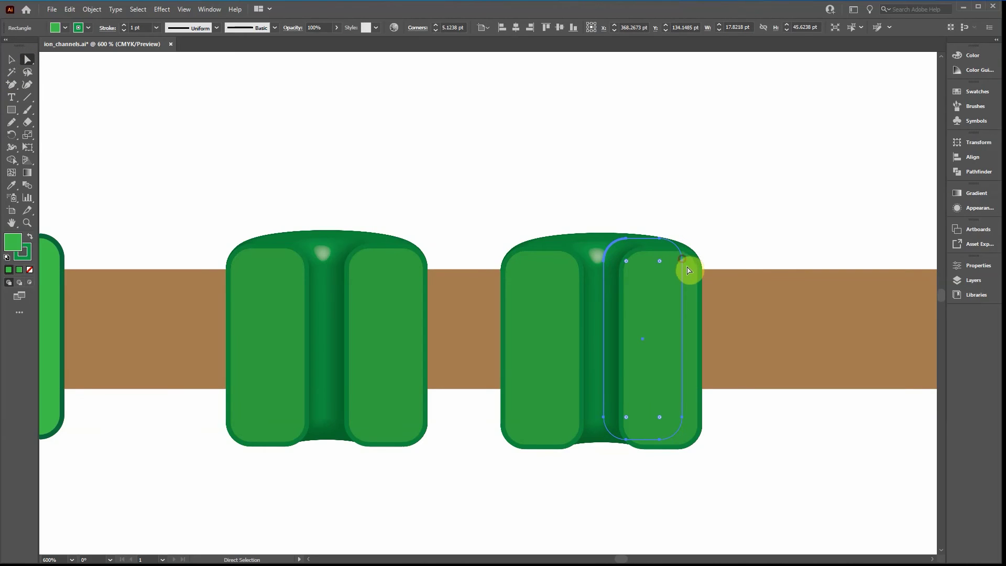
pyautogui.click(684, 266)
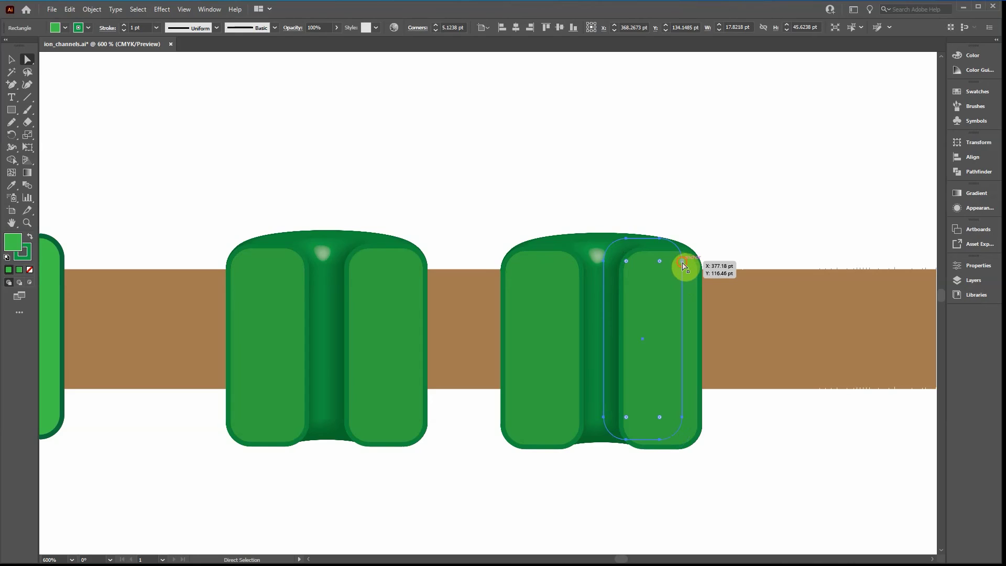
pyautogui.click(684, 265)
pyautogui.moveTo(683, 266); pyautogui.dragTo(726, 303)
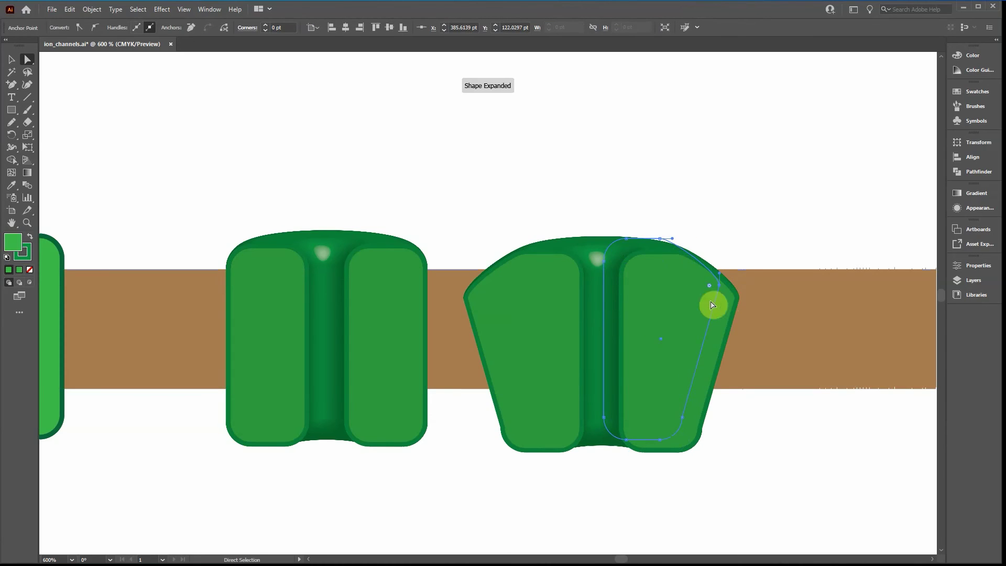
pyautogui.click(94, 27)
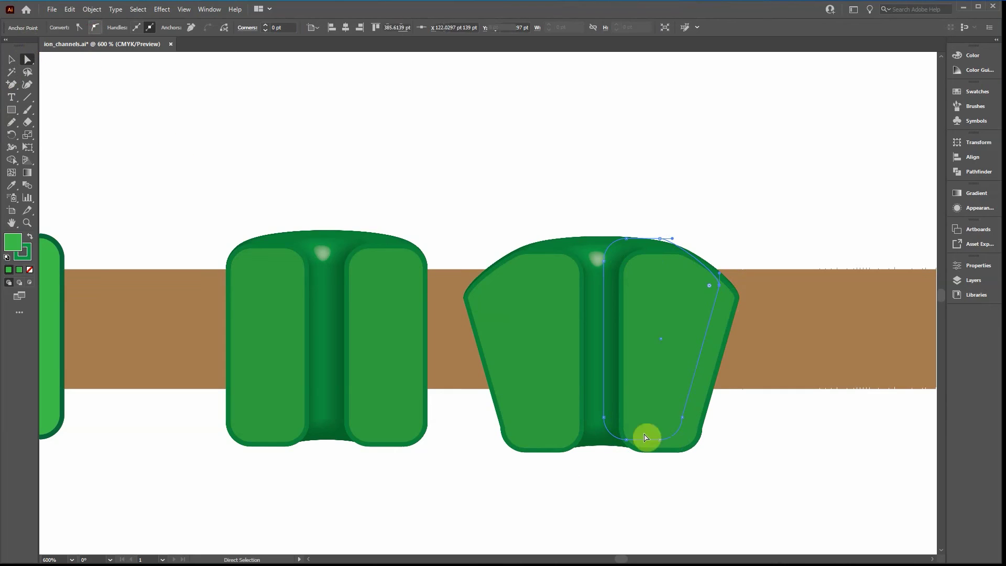
# Lengthen the smooth anchor's two handles vertically and move the anchor inward to make the channel's outer edge concave.
pyautogui.click(721, 287)
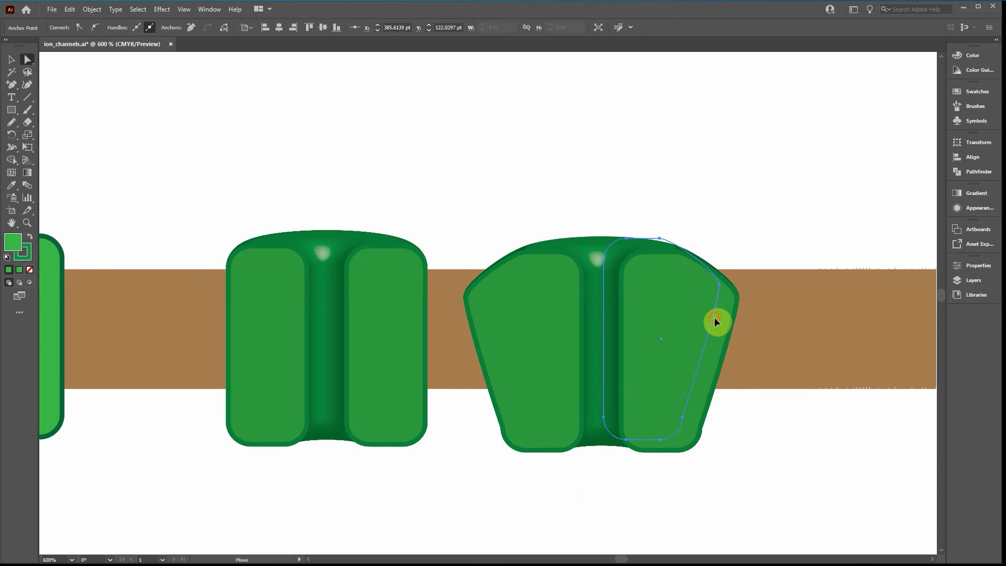
pyautogui.moveTo(715, 316); pyautogui.dragTo(704, 288)
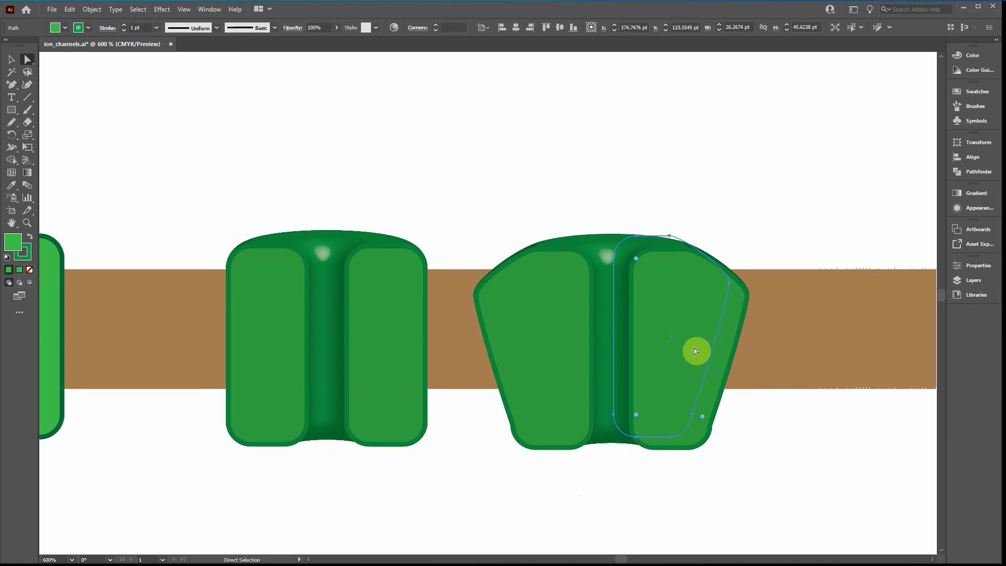
pyautogui.click(730, 285)
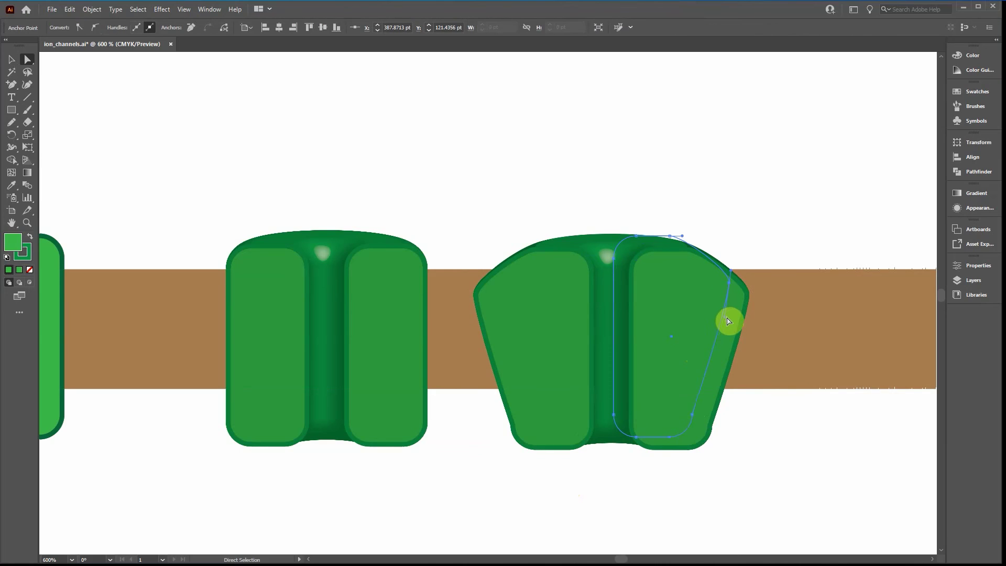
pyautogui.moveTo(733, 334); pyautogui.dragTo(732, 340)
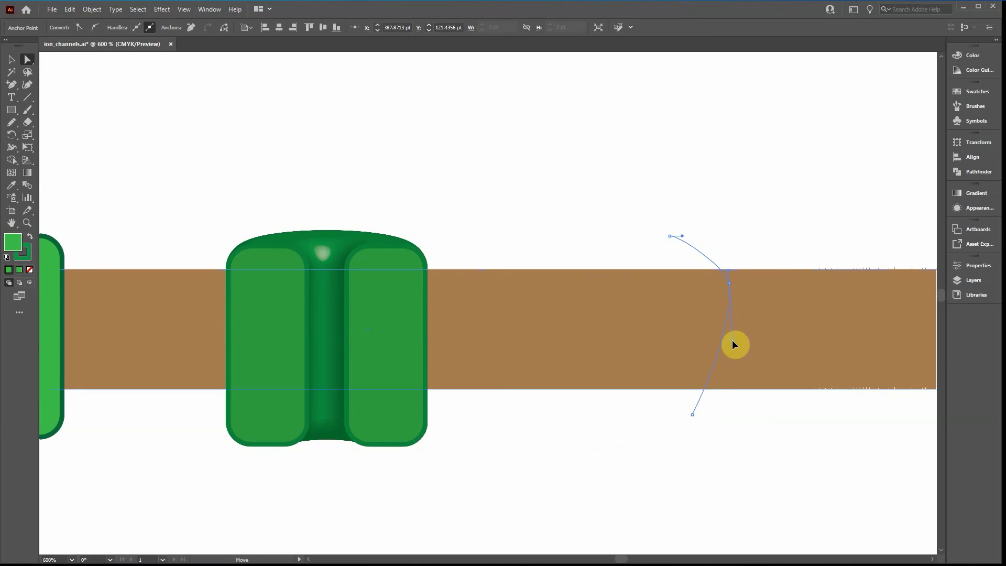
pyautogui.moveTo(730, 274); pyautogui.dragTo(729, 250)
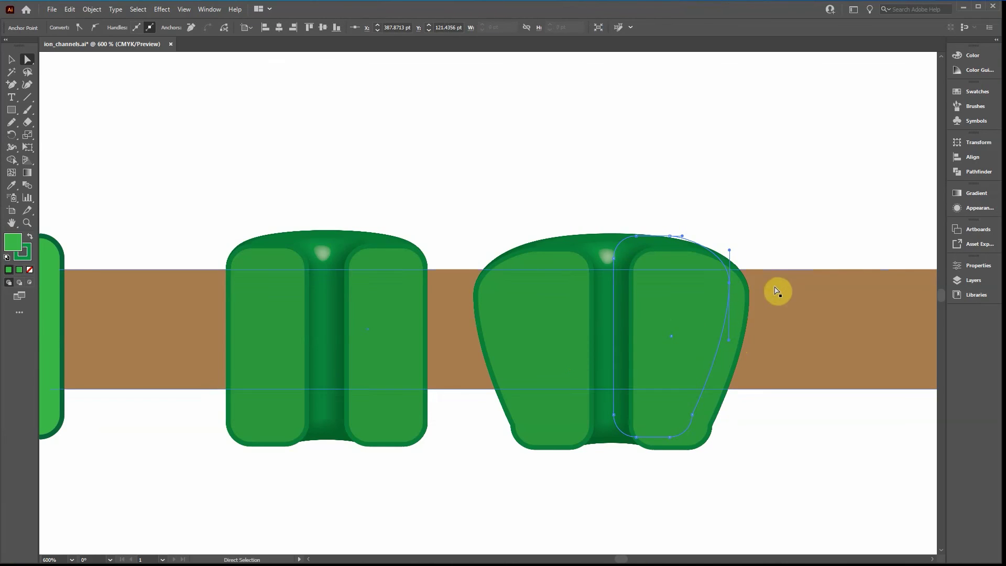
pyautogui.moveTo(732, 287); pyautogui.dragTo(677, 314)
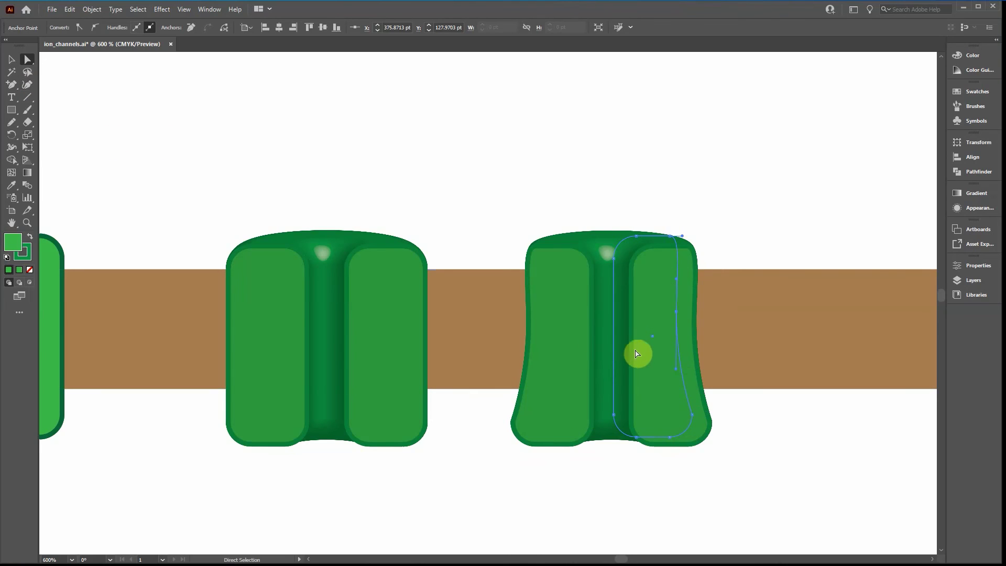
# Add three closely spaced anchor points around the middle of the duplicated profile's straight inner edge.
pyautogui.click(11, 84)
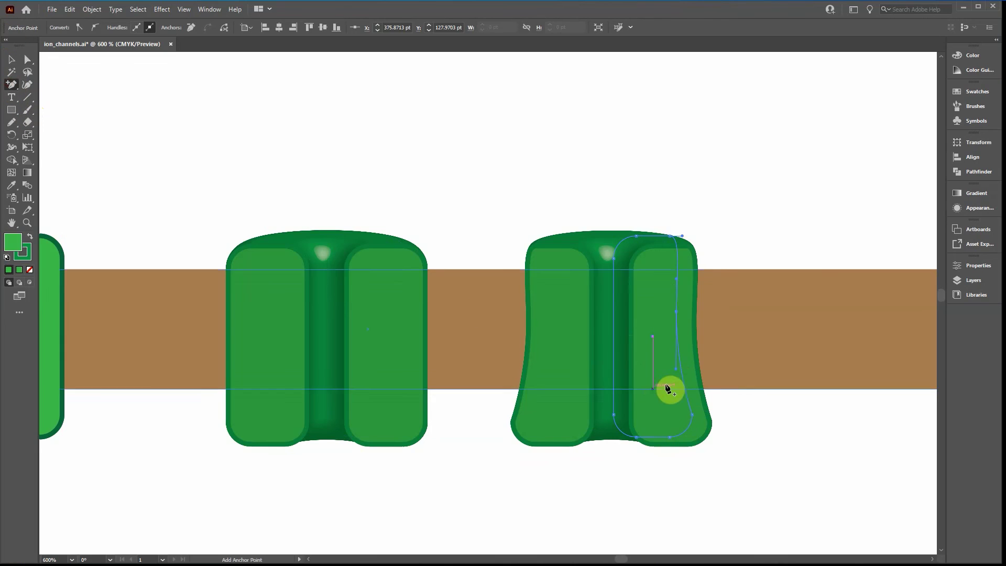
pyautogui.click(614, 337)
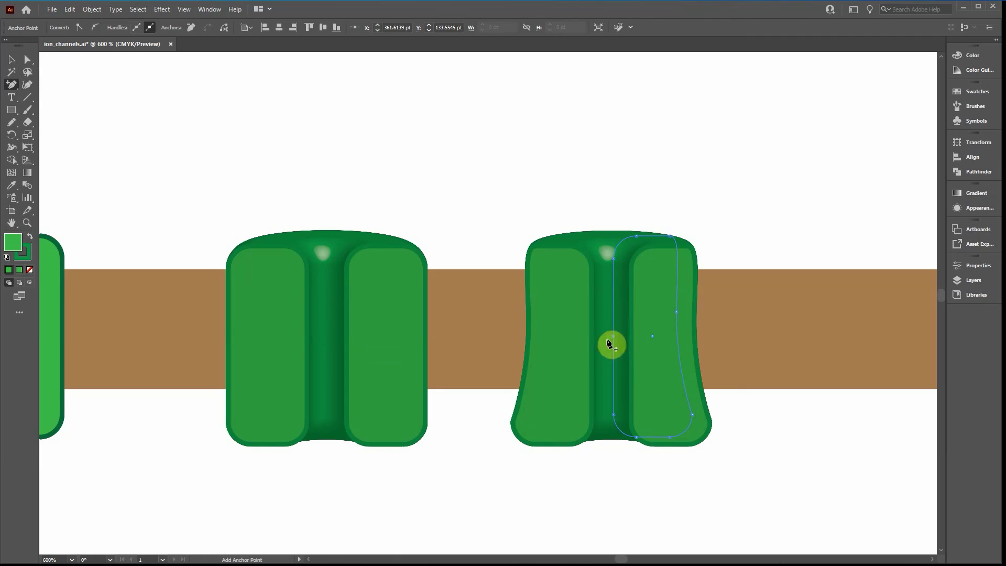
pyautogui.click(8, 87)
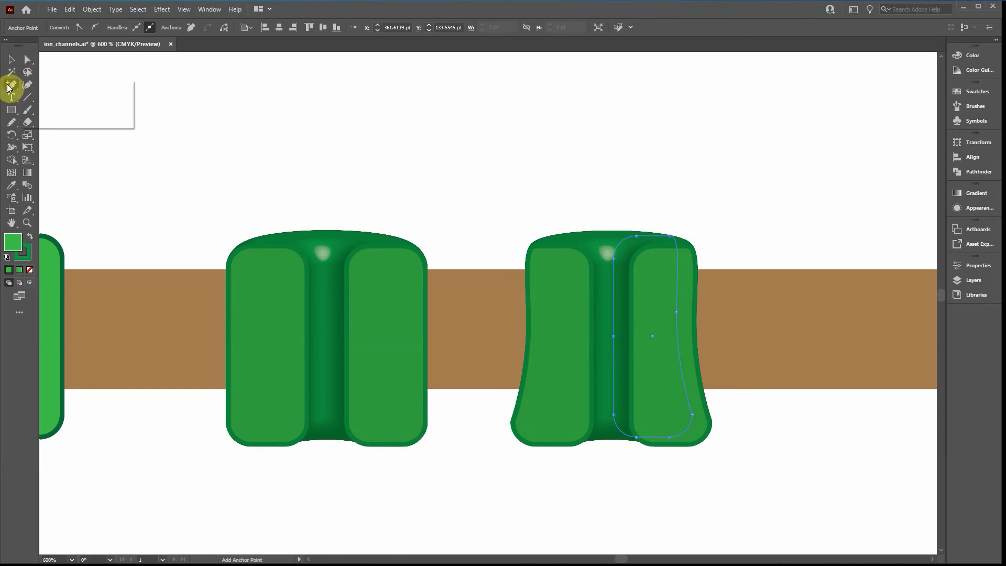
pyautogui.click(51, 97)
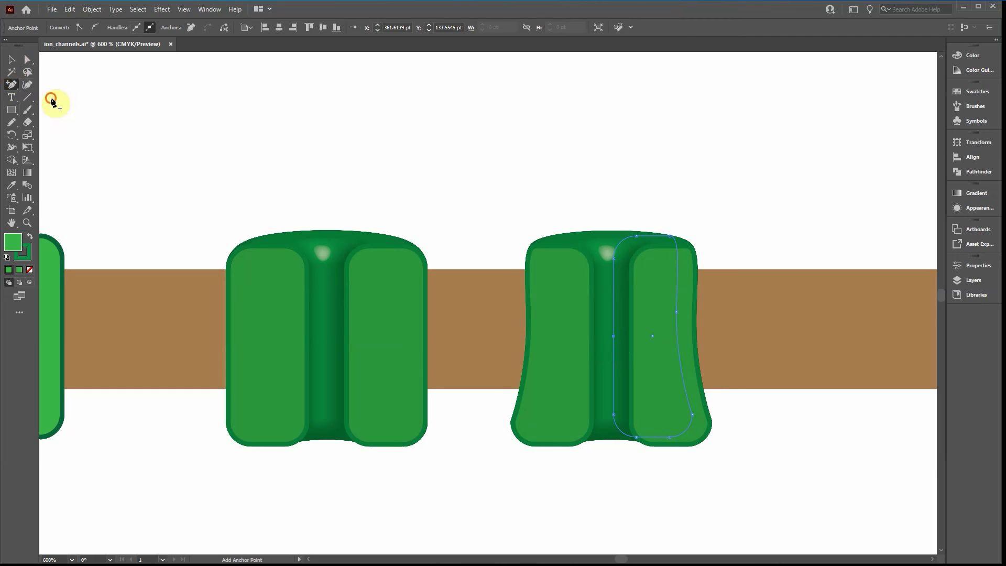
pyautogui.click(614, 323)
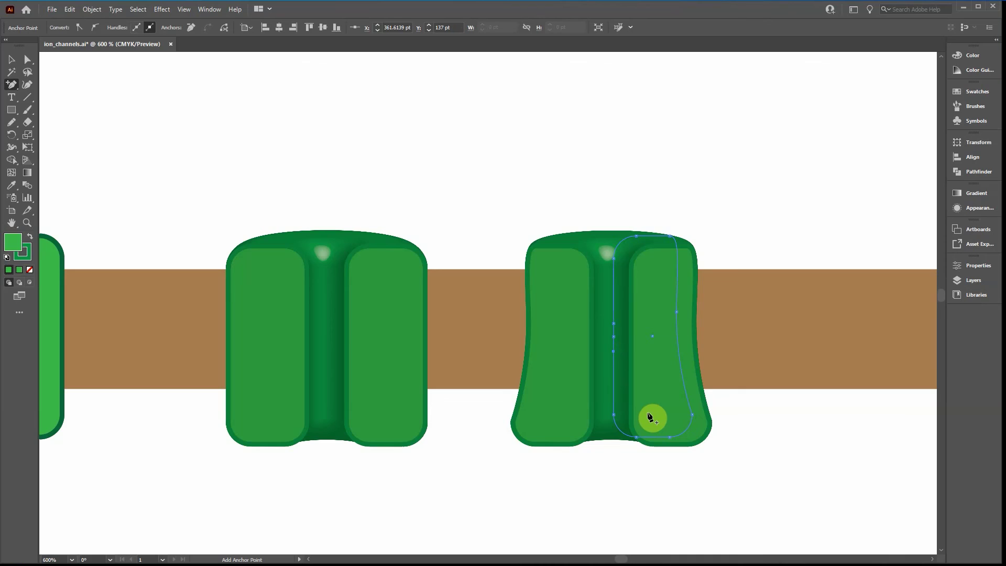
# Convert the three added anchors to smooth points and pull the middle one into the pore to form a small bump.
pyautogui.click(27, 59)
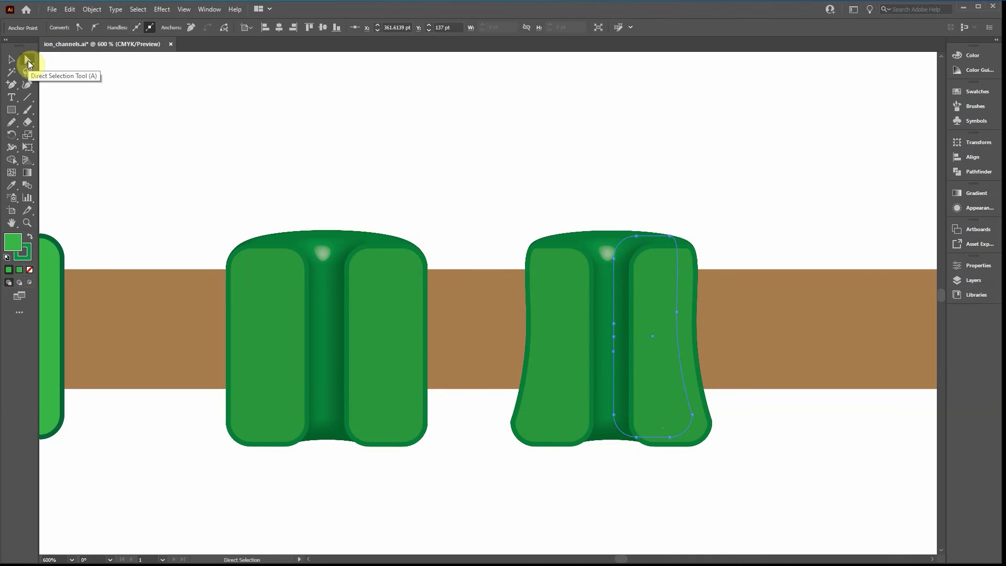
pyautogui.click(615, 337)
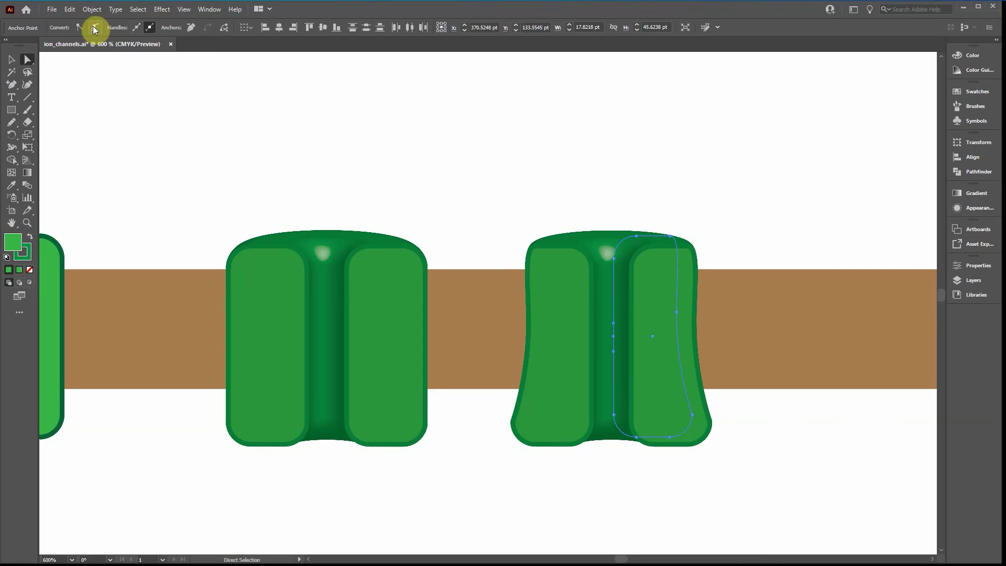
pyautogui.click(615, 340)
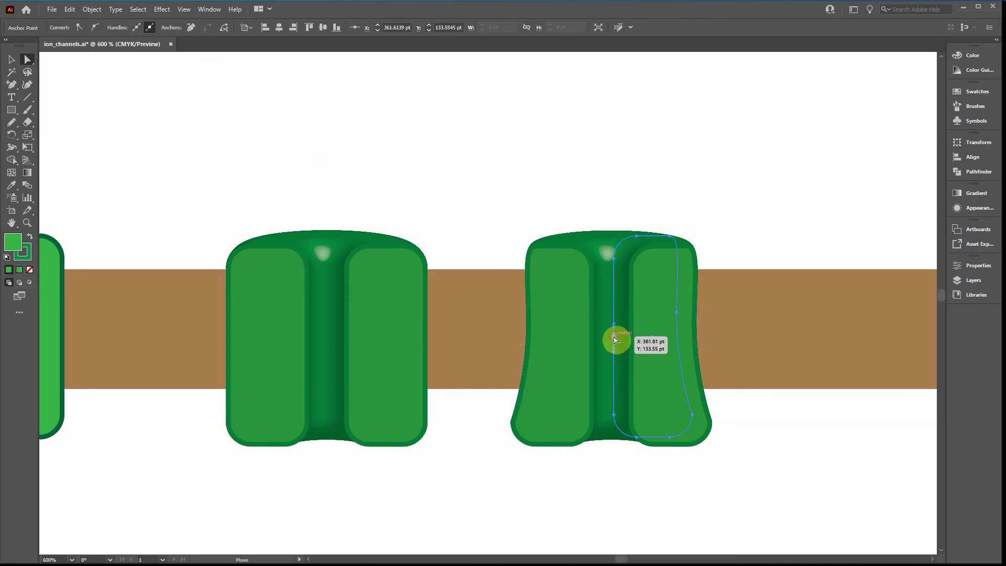
pyautogui.moveTo(615, 340)
pyautogui.mouseDown()
pyautogui.moveTo(606, 340)
pyautogui.moveTo(616, 327)
pyautogui.mouseUp()
# Adjust the handles beside the bump, pull its tip further inward to narrow the pore, and deselect the channel.
pyautogui.keyDown('alt'); pyautogui.scroll(4, 625, 348); pyautogui.keyUp('alt')
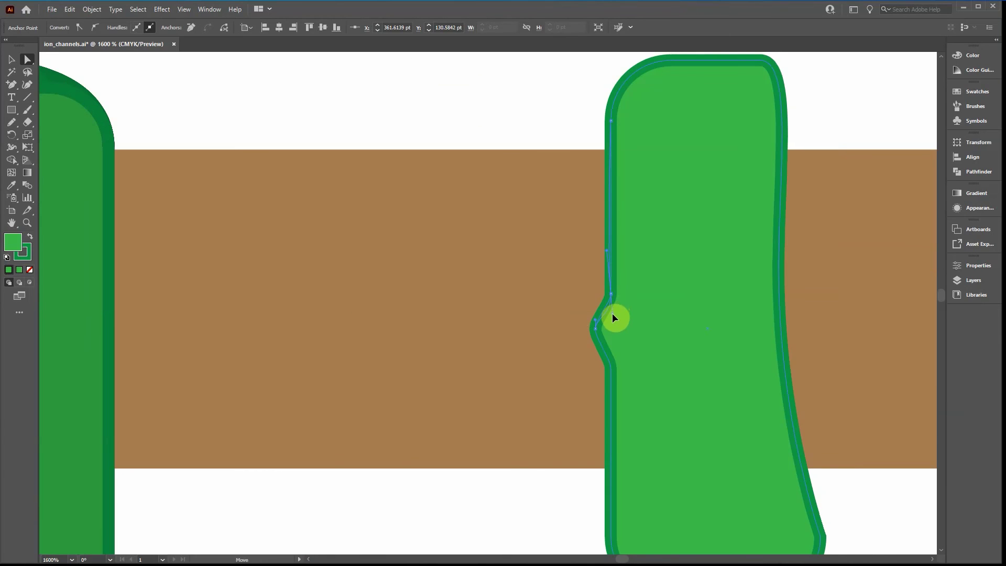
pyautogui.click(613, 313)
pyautogui.moveTo(611, 320)
pyautogui.mouseDown()
pyautogui.moveTo(611, 375)
pyautogui.moveTo(611, 348)
pyautogui.mouseUp()
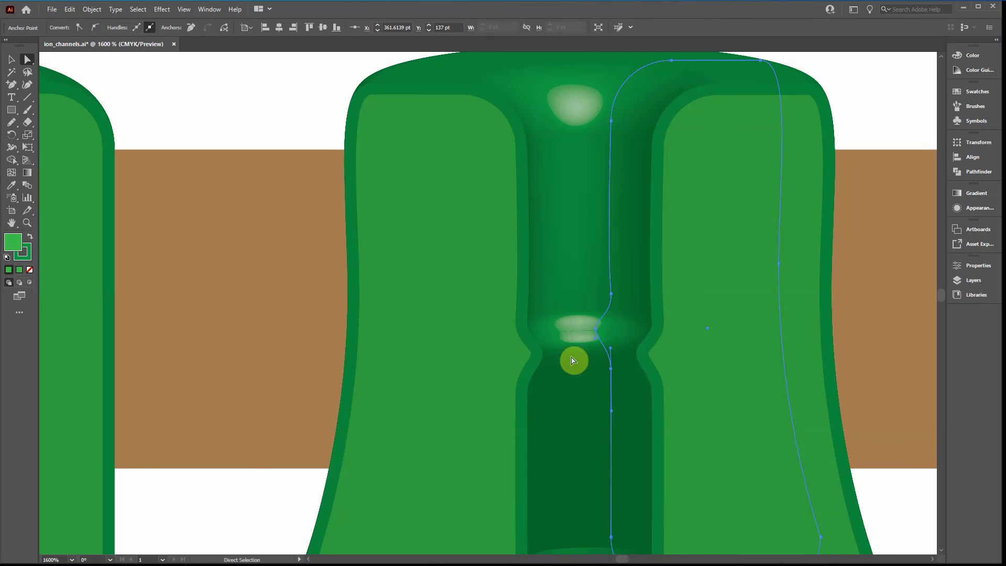
pyautogui.moveTo(596, 332); pyautogui.dragTo(580, 334)
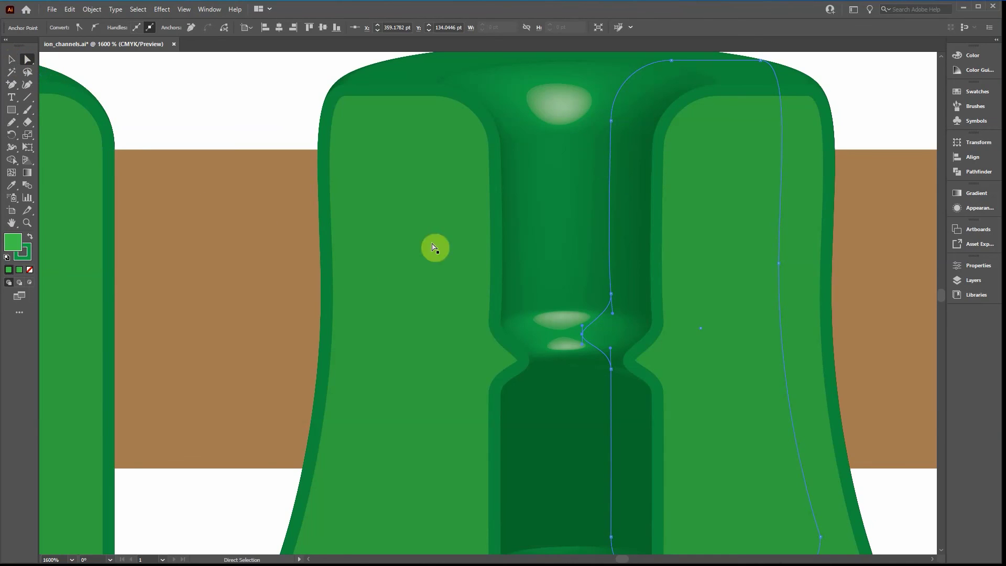
pyautogui.click(11, 59)
pyautogui.click(210, 122)
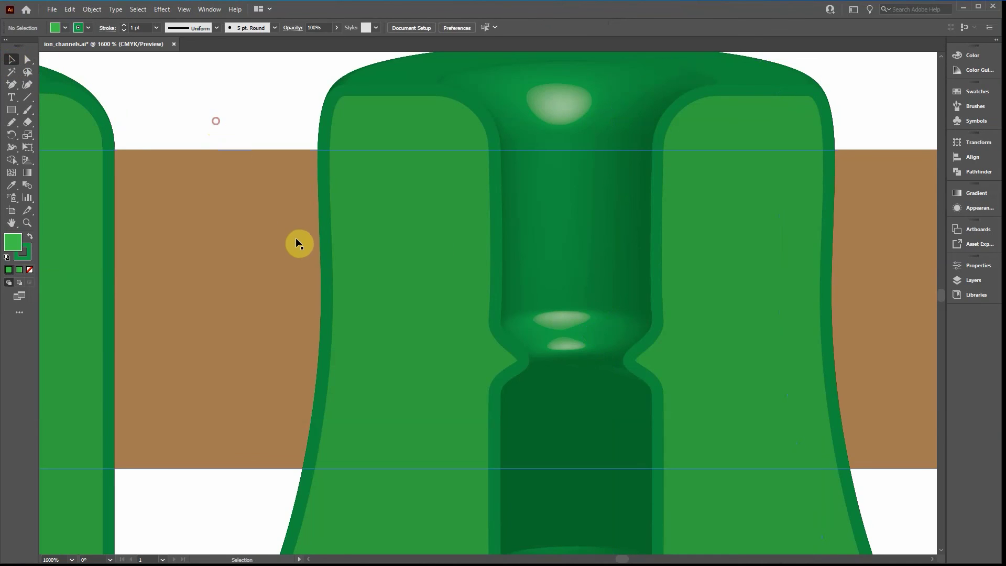
pyautogui.scroll(-6, 297, 238)
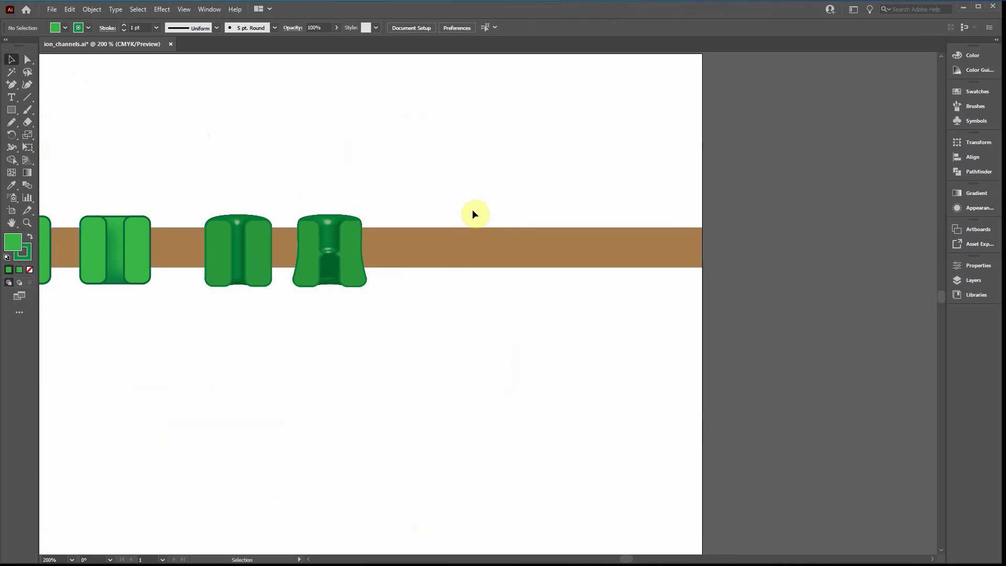
pyautogui.moveTo(477, 195); pyautogui.dragTo(729, 238)
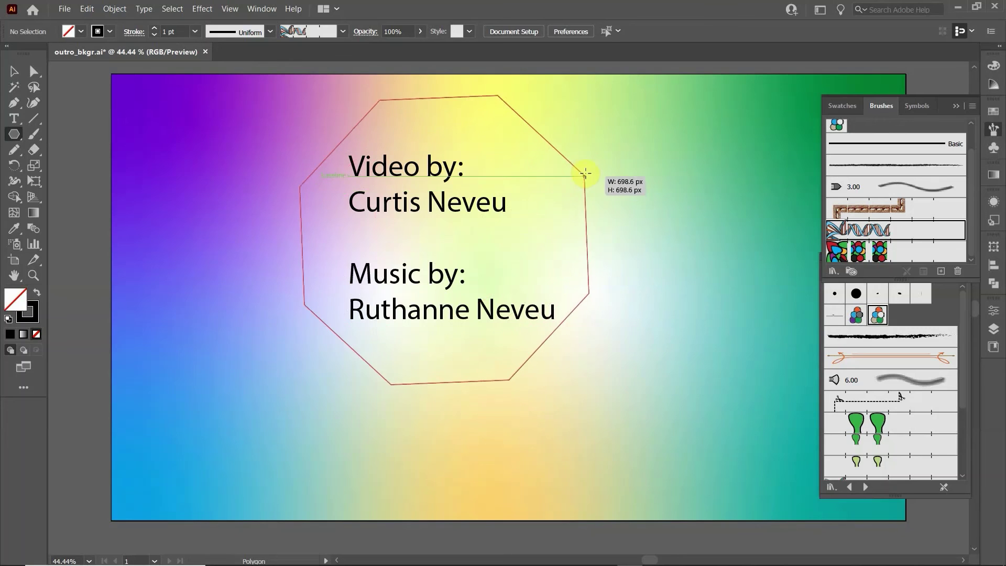
# Draw an octagon about 700 px wide around the credits in outro_bkgr.ai and apply the DNA helix brush to it.
pyautogui.moveTo(584, 173); pyautogui.dragTo(614, 183)
pyautogui.click(915, 238)
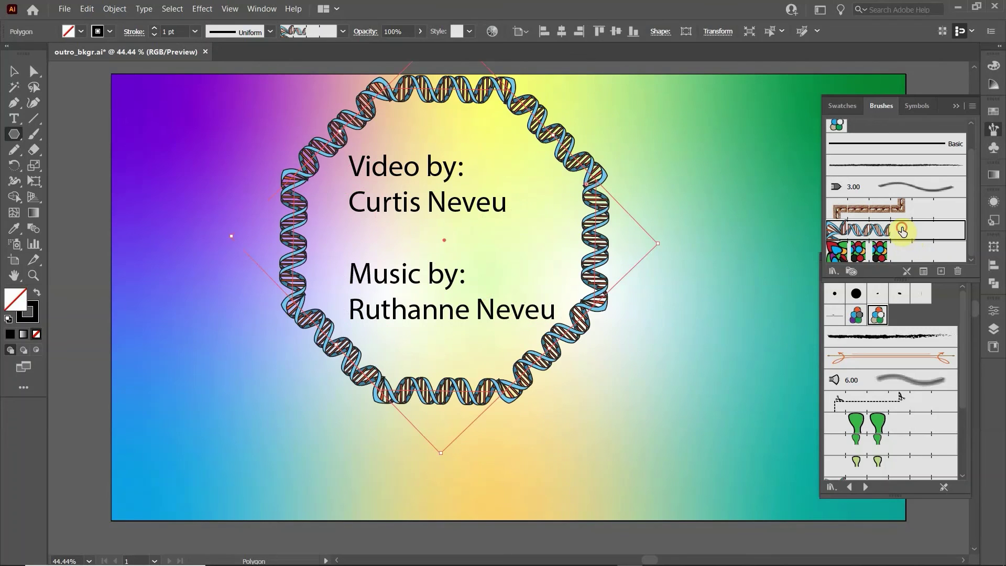